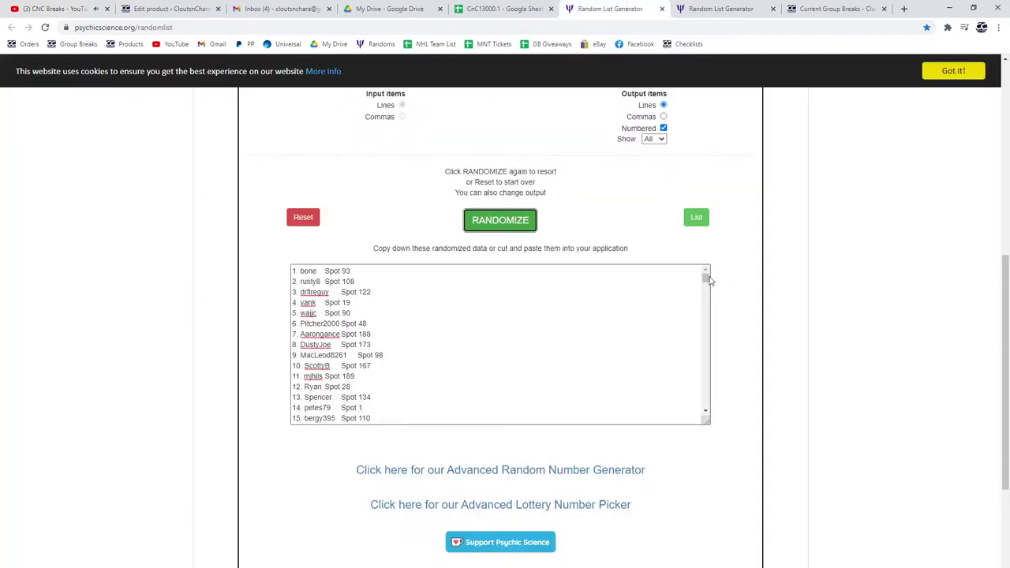
- Randomize the numbered list of participants and their spots twice more
drag(707, 281, 724, 266)
click(497, 221)
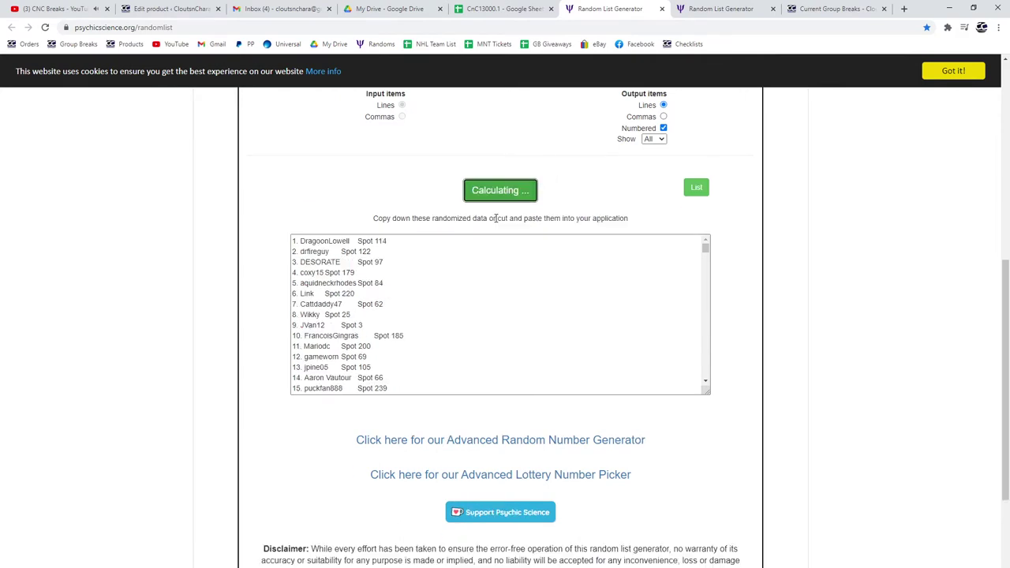
click(498, 221)
- Copy all 250 randomized participant entries and paste them into the CnC13000.1 spreadsheet starting at cell A1
scroll(416, 340, down, 20)
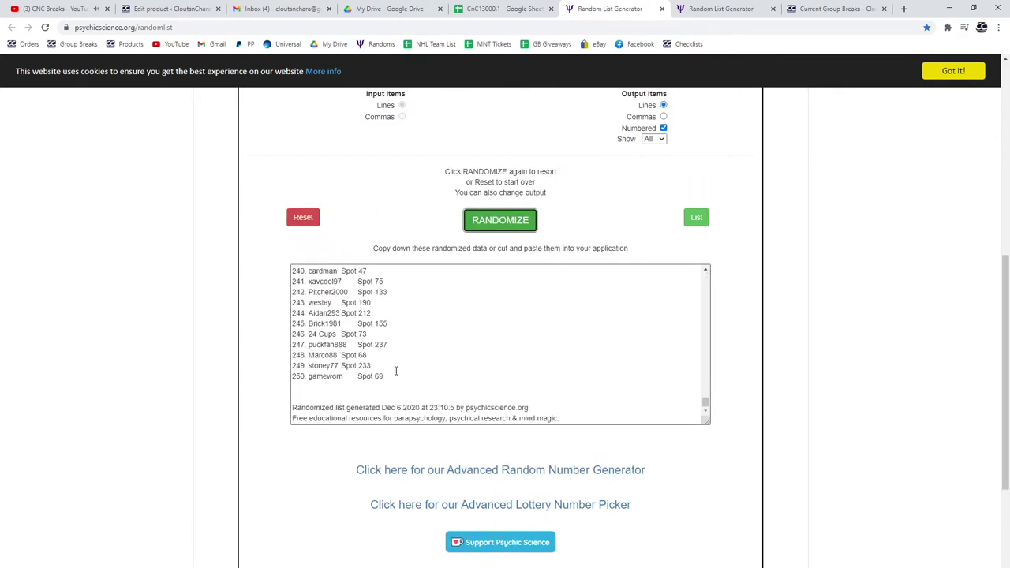
drag(396, 371, 227, 253)
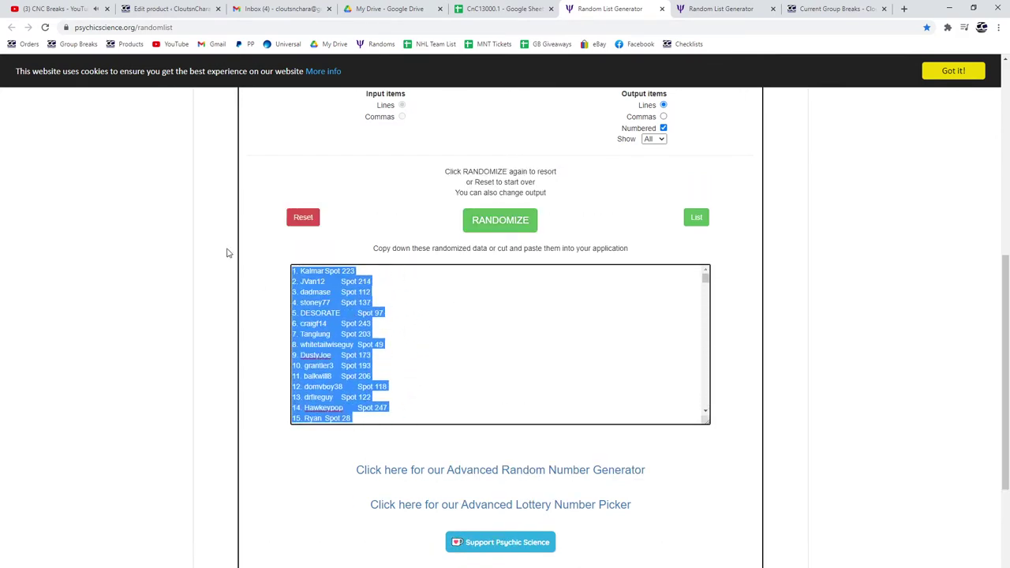
click(534, 6)
click(103, 143)
key(ctrl+v)
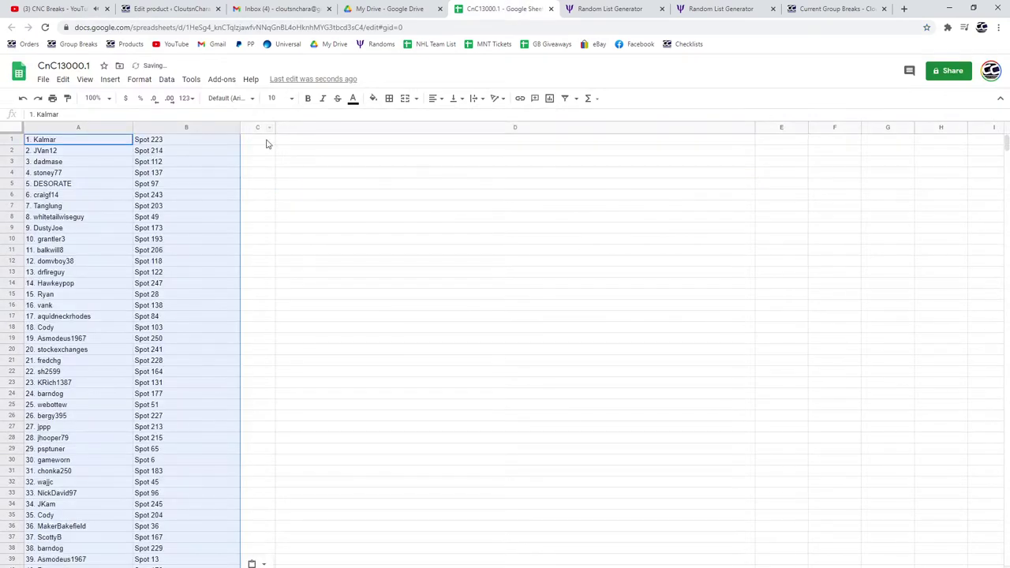
- Randomize the numbered list of packs and cards twice in the second Random List Generator page
click(706, 9)
mouse_move(705, 314)
mouse_down()
mouse_move(707, 449)
mouse_move(709, 308)
mouse_up()
click(483, 255)
click(485, 257)
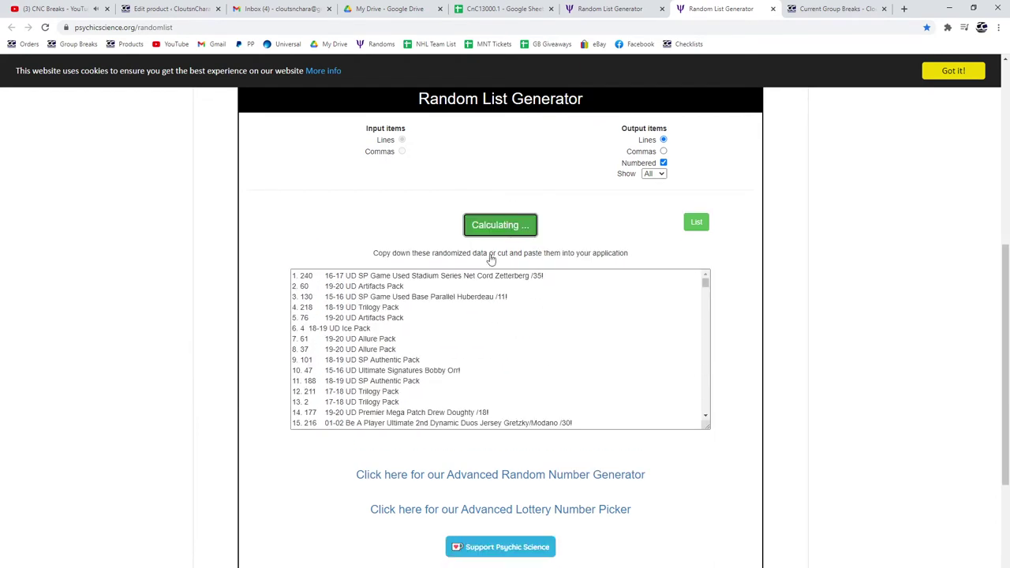
- Copy all 250 randomized pack and card entries and paste them into the CnC13000.1 spreadsheet starting at cell C1
scroll(473, 351, down, 20)
click(419, 408)
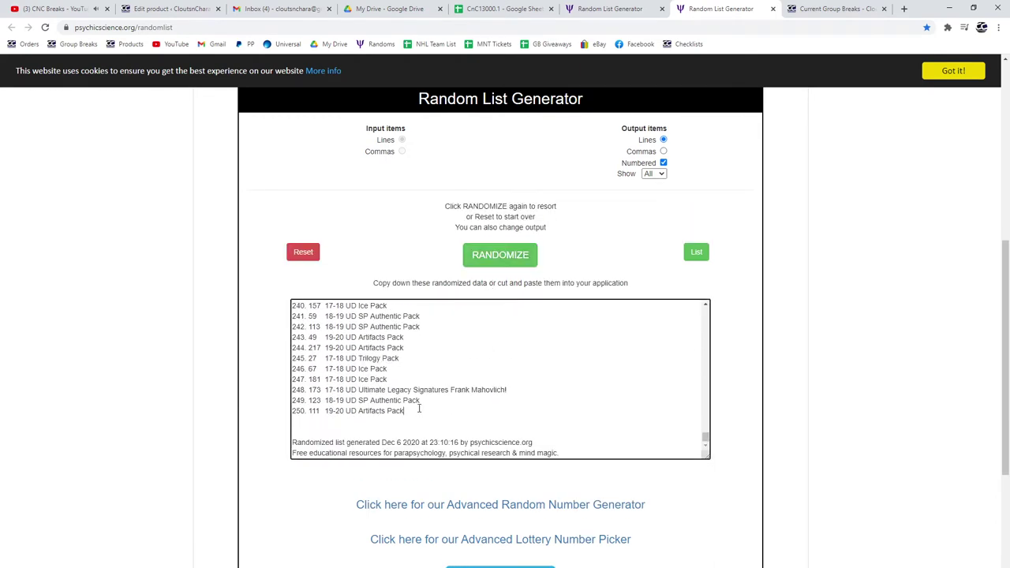
drag(419, 408, 255, 282)
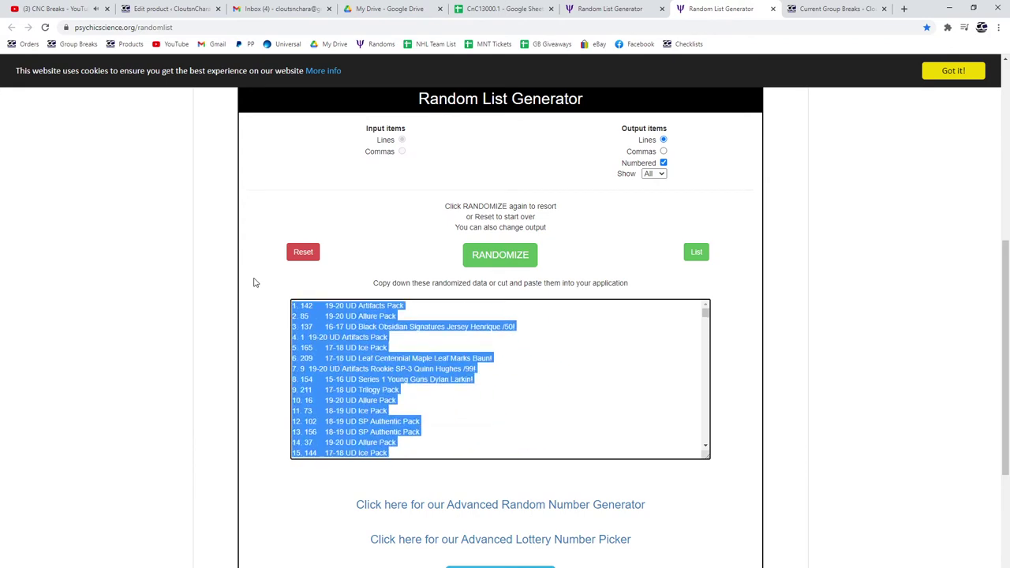
click(501, 9)
click(255, 145)
key(ctrl+v)
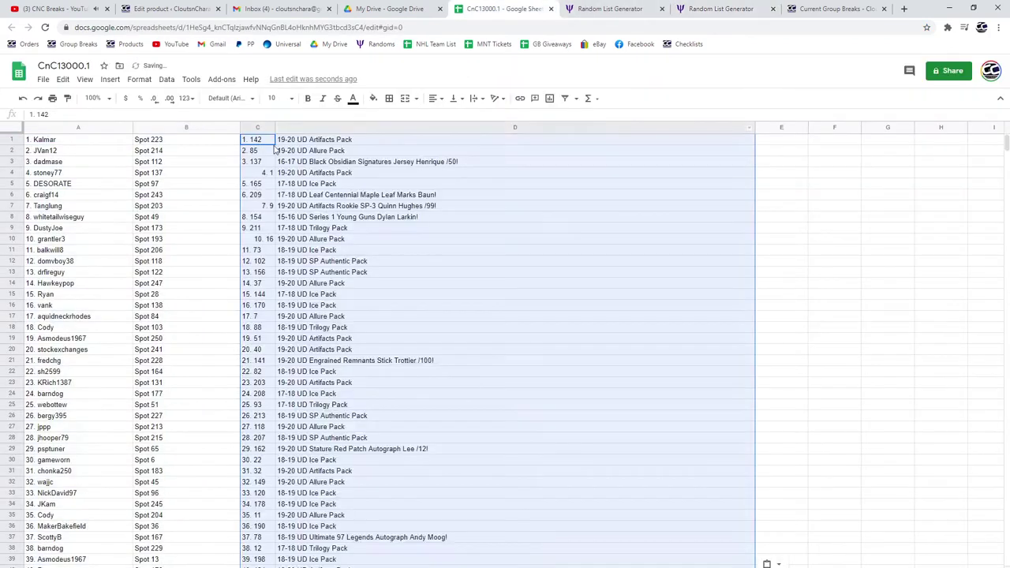
- Bold columns A to D of the single-card prize rows 3, 6, 7 and 8
click(419, 162)
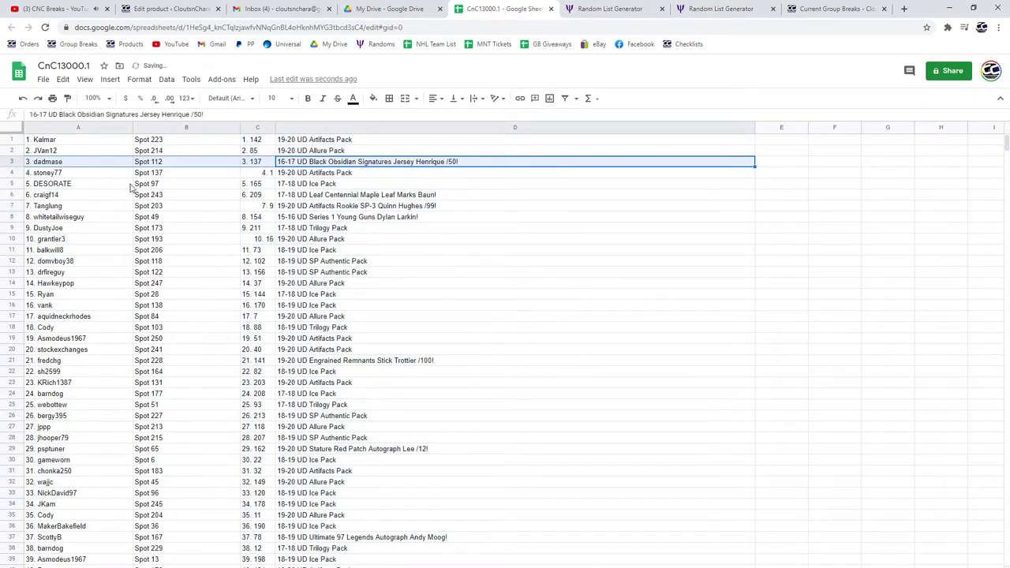
key(ctrl+b)
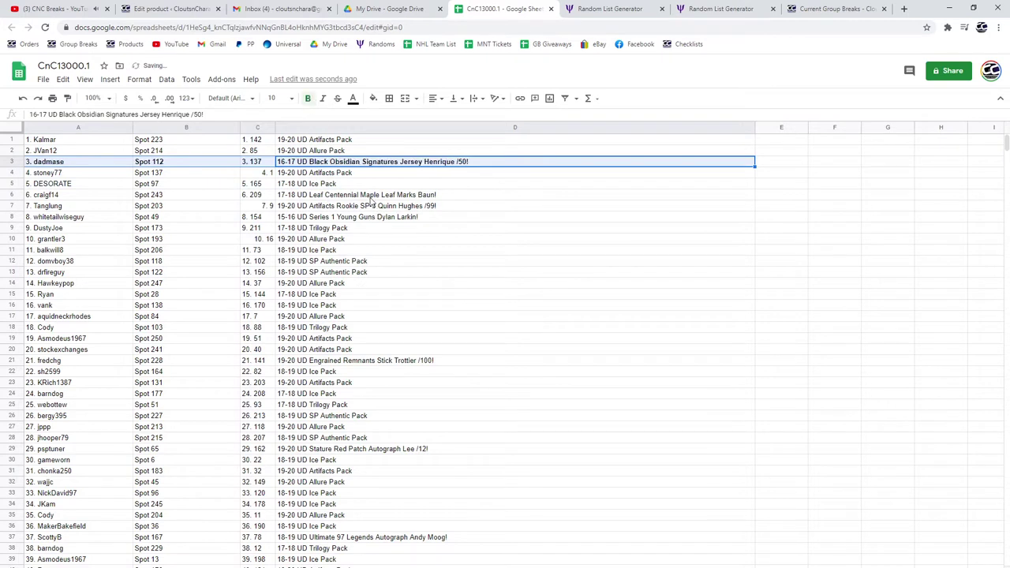
drag(371, 199, 138, 211)
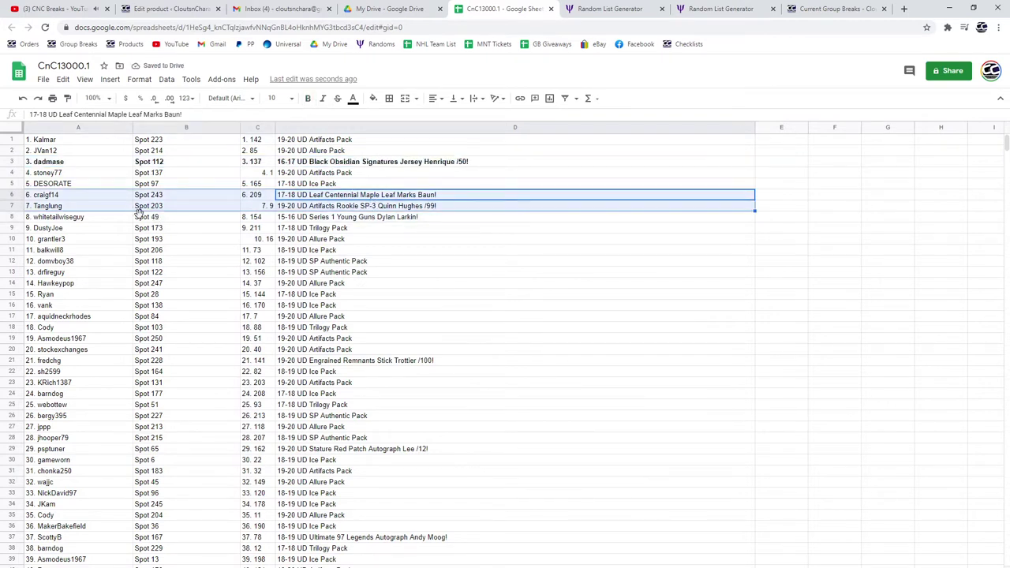
click(308, 99)
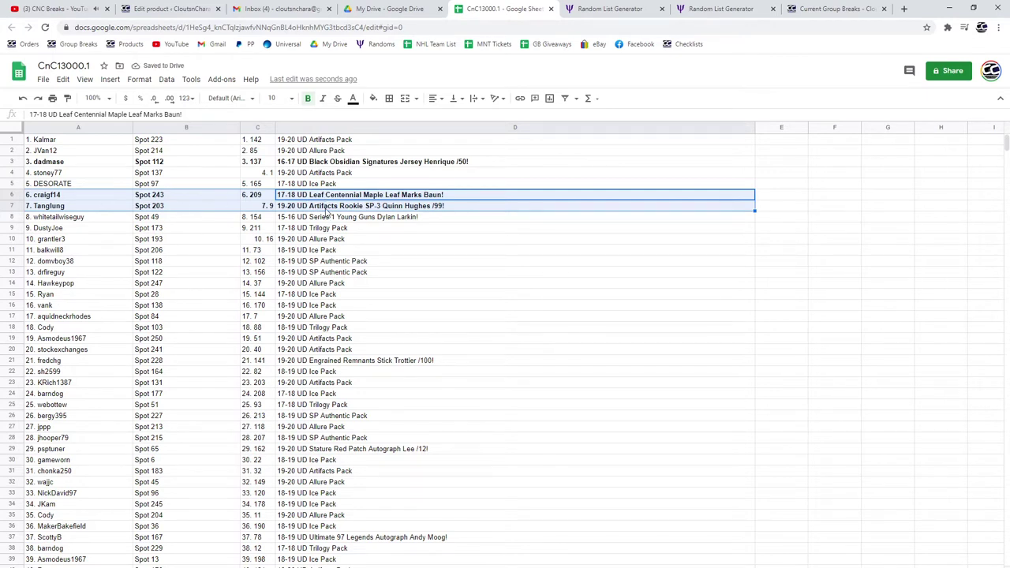
scroll(161, 221, down, 1)
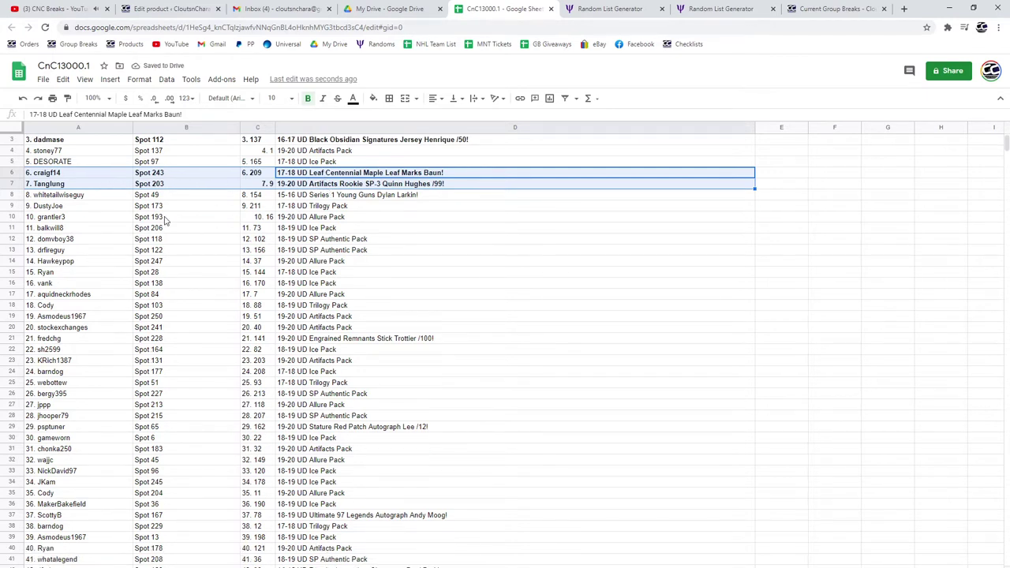
click(361, 194)
key(shift+Home)
click(308, 98)
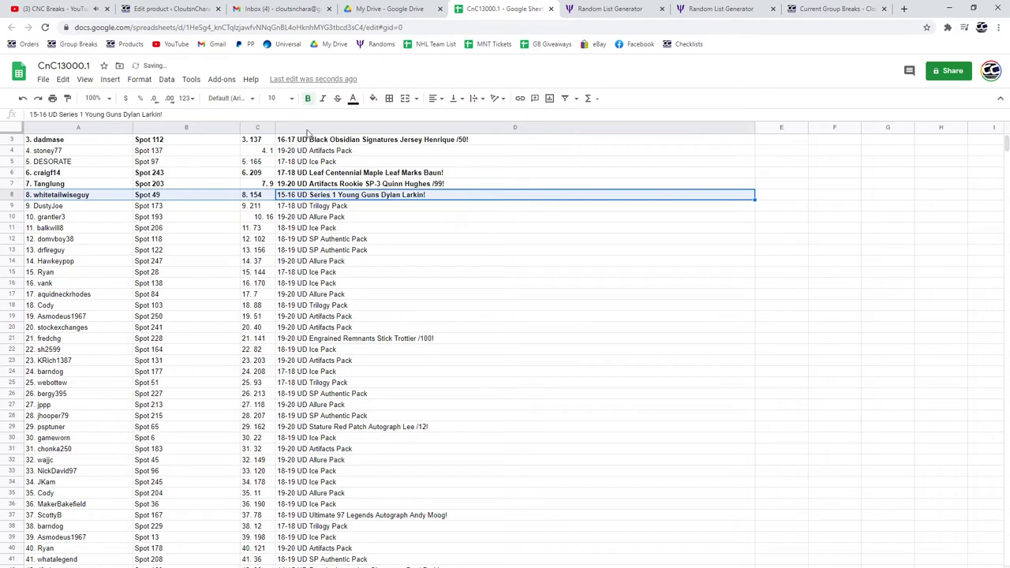
- Bold columns A to D of row 21 (Engrained Remnants Stick Trottier) and row 29 (Stature Red Patch Autograph Lee)
scroll(316, 189, down, 3)
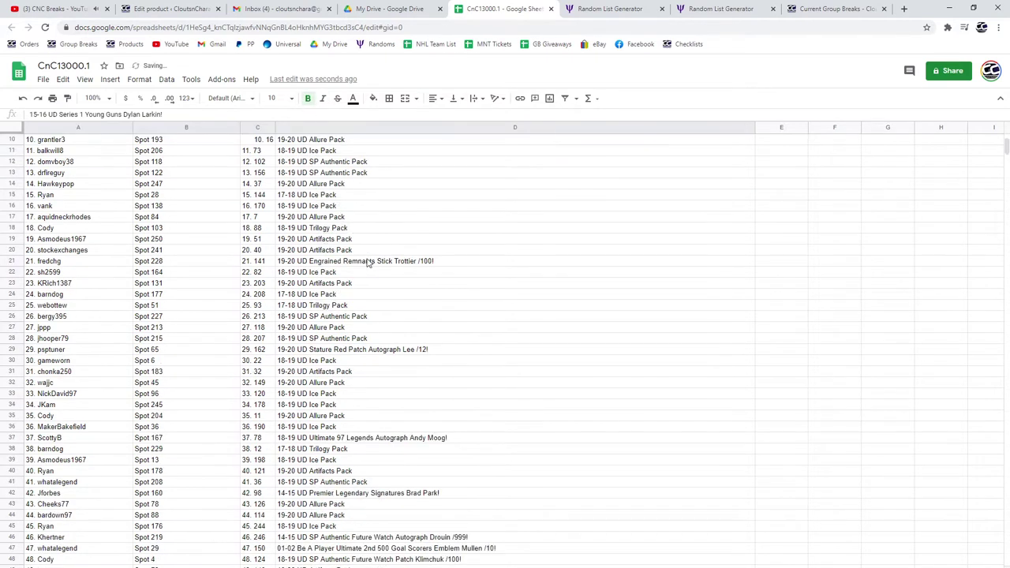
click(368, 263)
shift+click(114, 269)
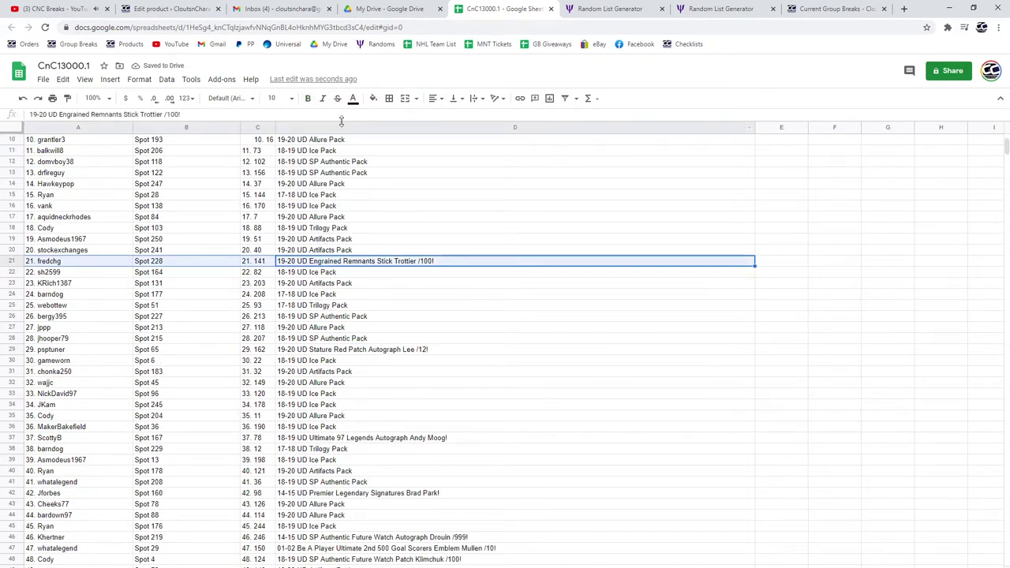
click(308, 97)
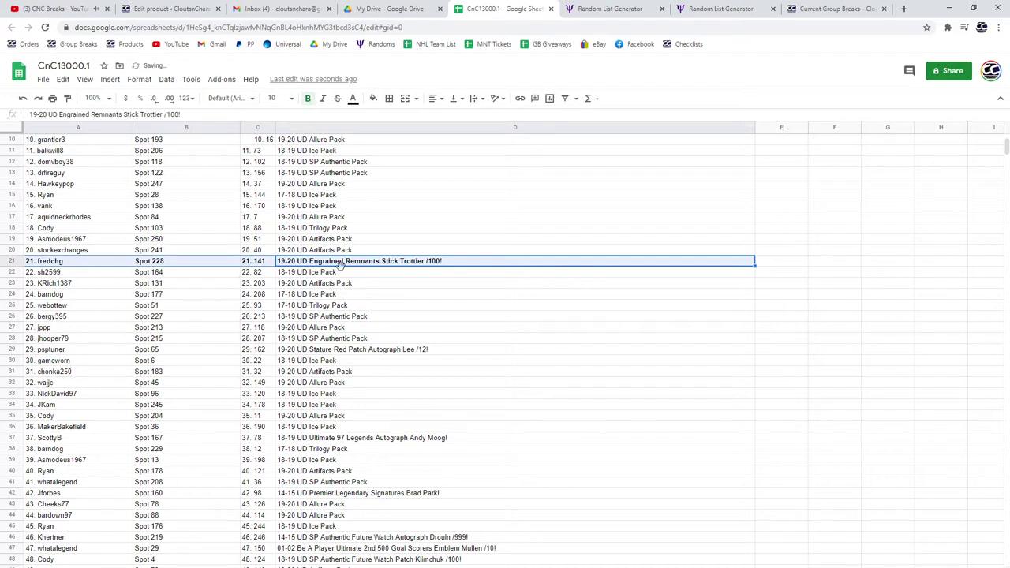
scroll(341, 265, down, 2)
click(367, 295)
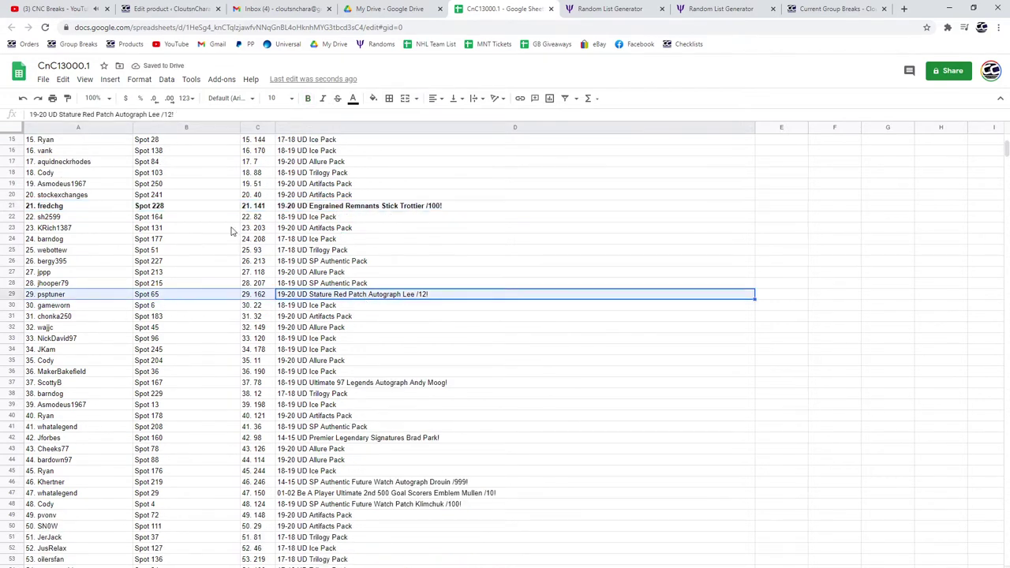
click(309, 99)
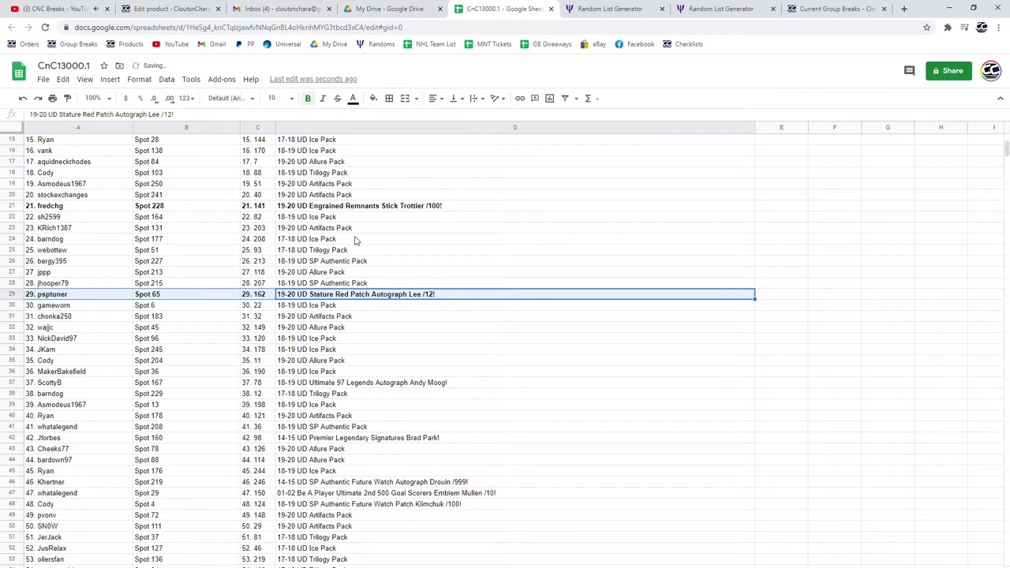
- Bold columns A to D of row 37 (Legends Autograph Andy Moog) and row 42 (Legendary Signatures Brad Park)
scroll(355, 240, down, 4)
click(311, 272)
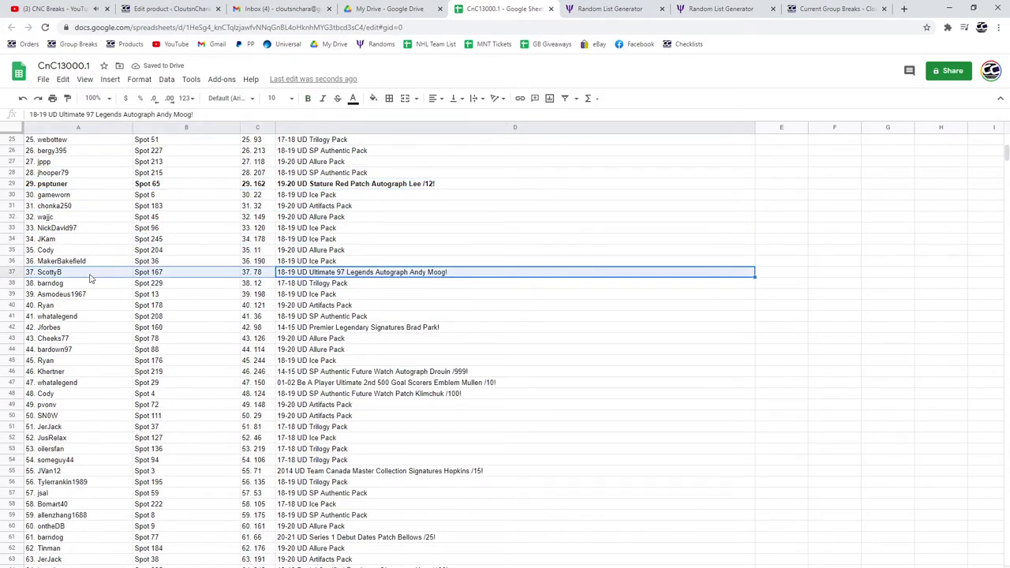
click(314, 99)
scroll(357, 278, down, 2)
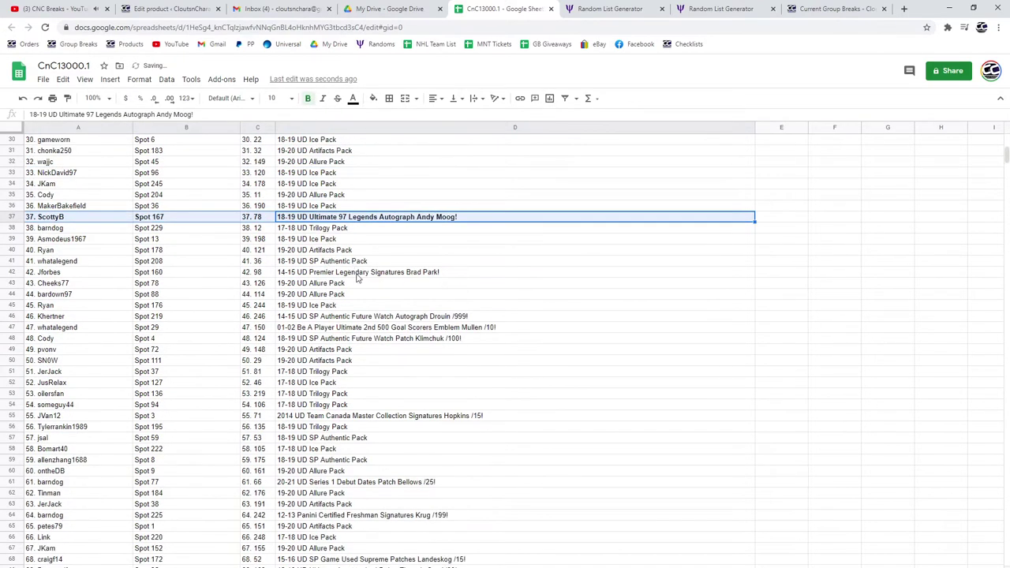
click(359, 275)
shift+click(101, 272)
click(311, 99)
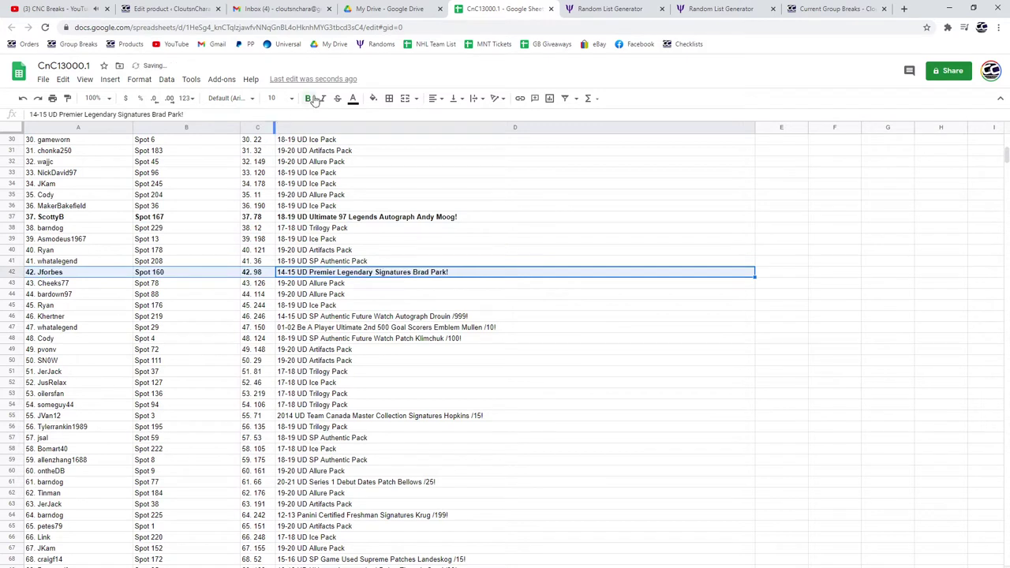
- Bold columns A to D of the consecutive card prize rows 46, 47 and 48 (Drouin, Mullen and Klimchuk)
scroll(345, 331, down, 2)
click(374, 262)
shift+click(104, 269)
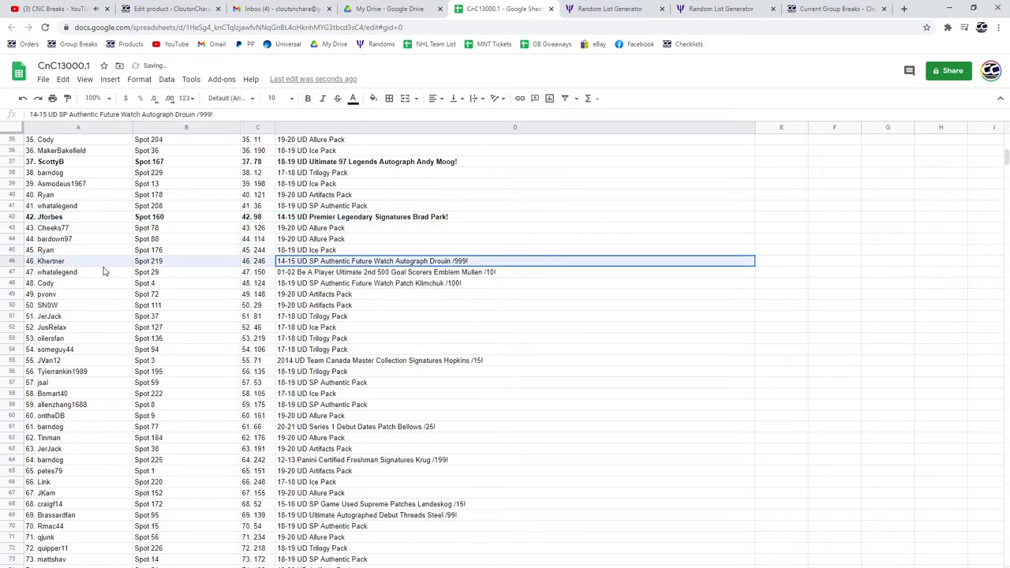
click(307, 99)
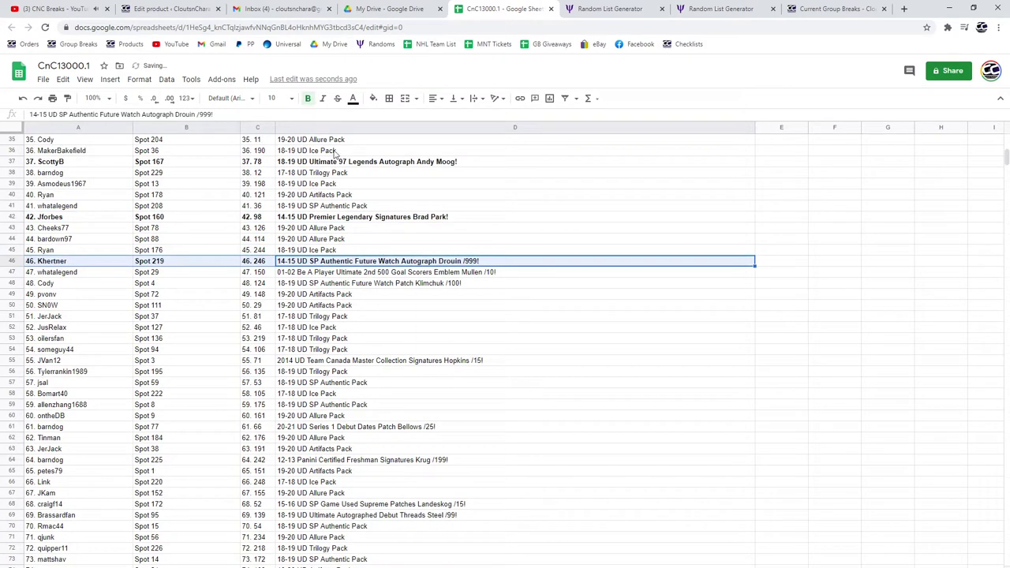
click(448, 274)
shift+click(113, 272)
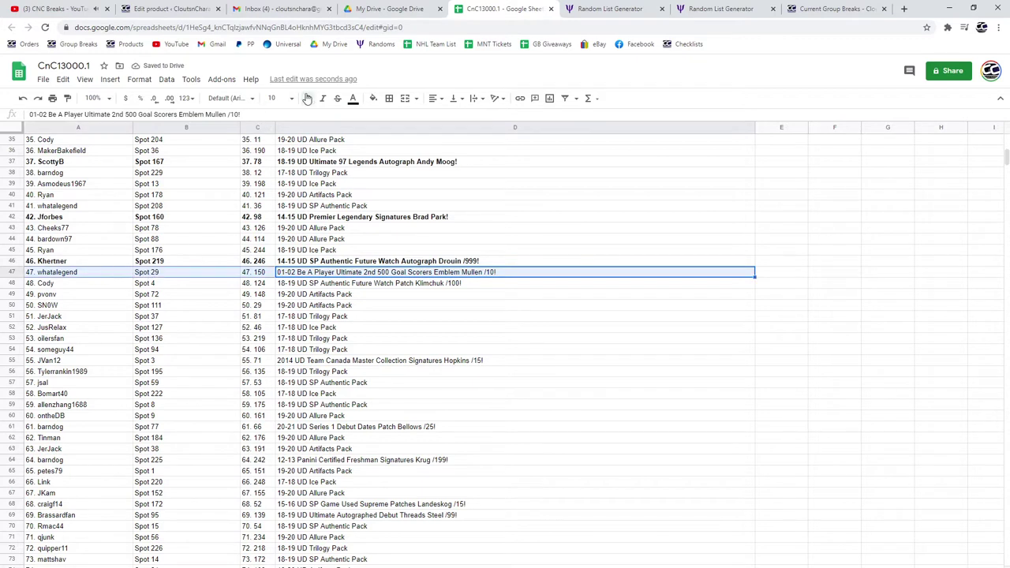
click(308, 99)
click(347, 284)
shift+click(79, 287)
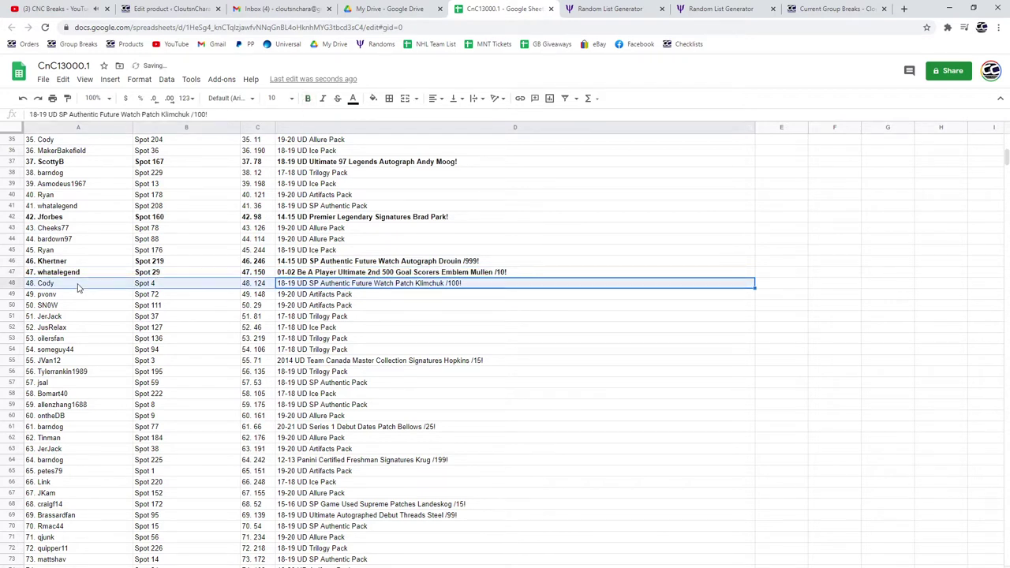
click(308, 98)
- Bold columns A to D of row 55 (Master Collection Signatures Hopkins) and row 61 (Debut Dates Patch Bellows)
scroll(347, 300, down, 2)
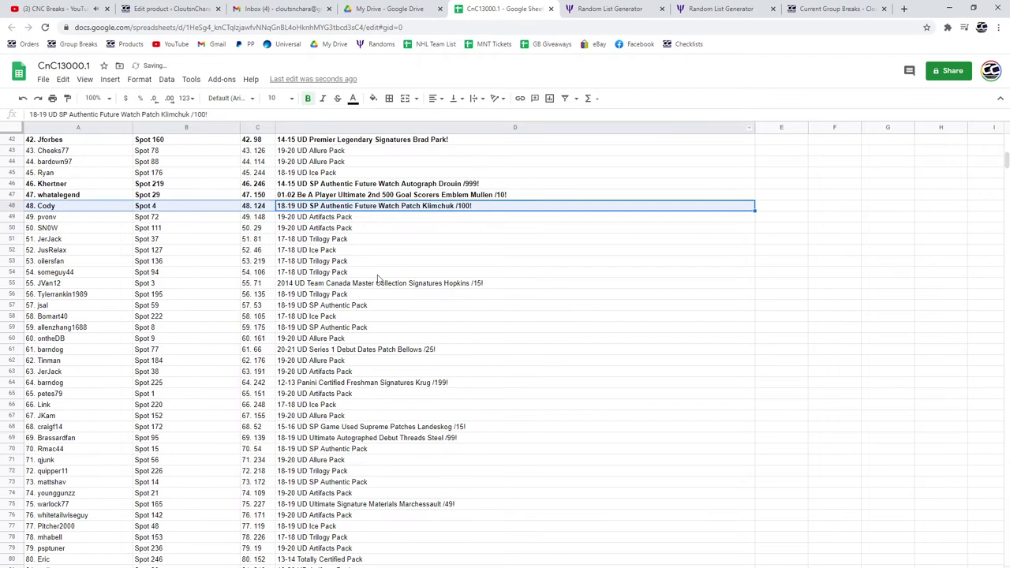
click(391, 285)
shift+click(103, 285)
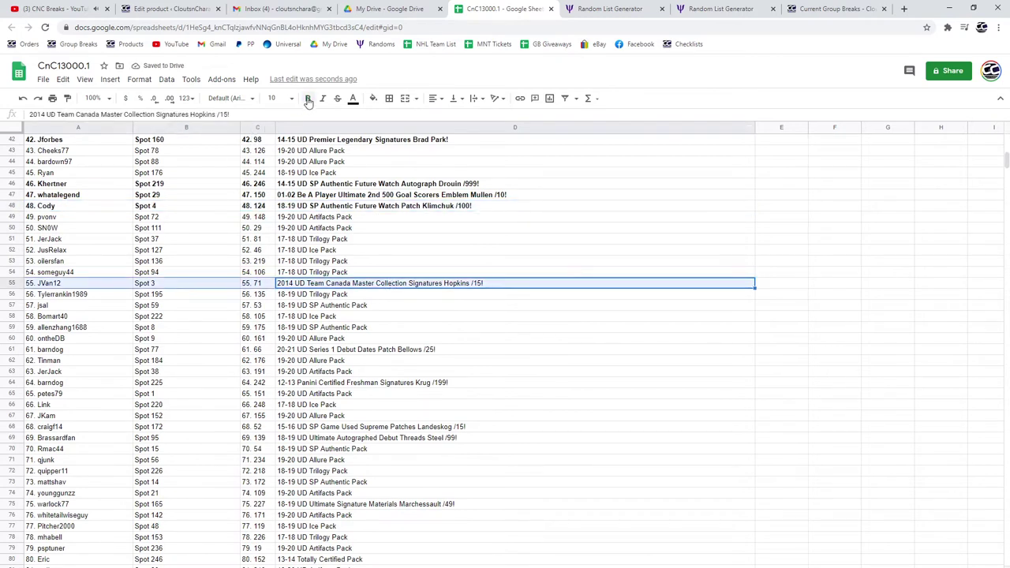
click(308, 99)
click(375, 350)
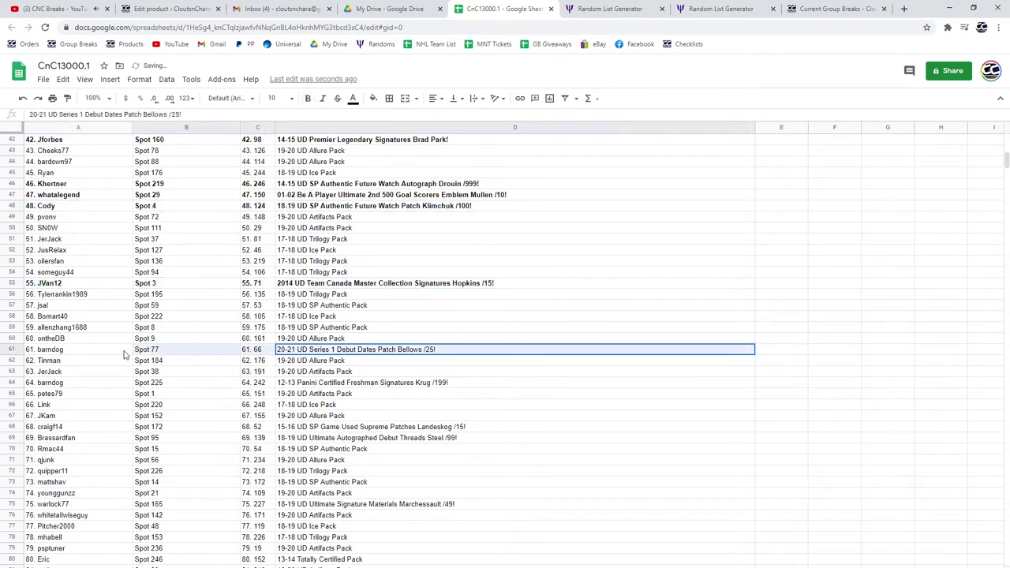
shift+click(123, 350)
click(308, 98)
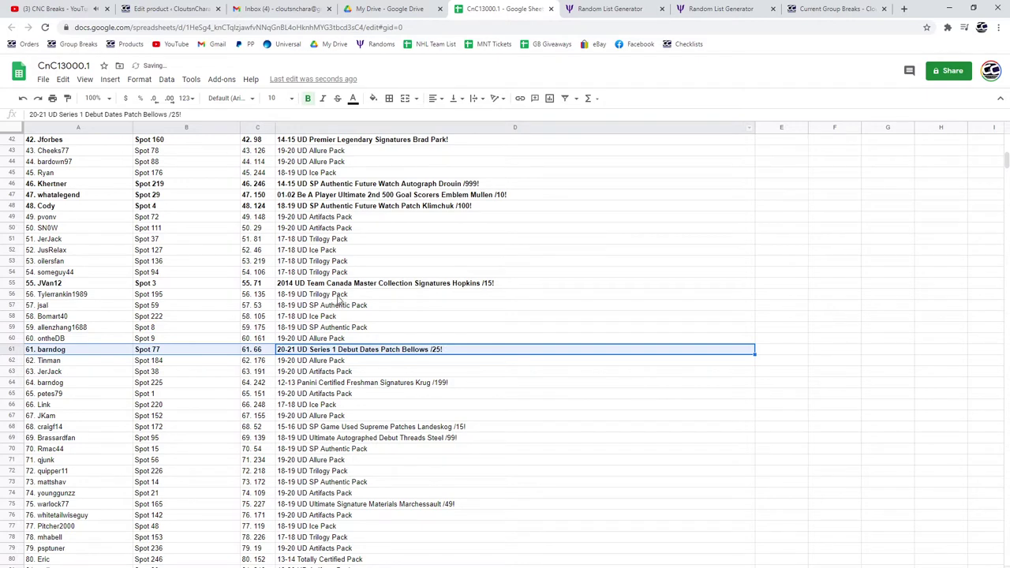
- Bold columns A to D of row 64, the Panini Certified Freshman Signatures Krug card
scroll(339, 298, down, 2)
click(373, 327)
shift+click(101, 328)
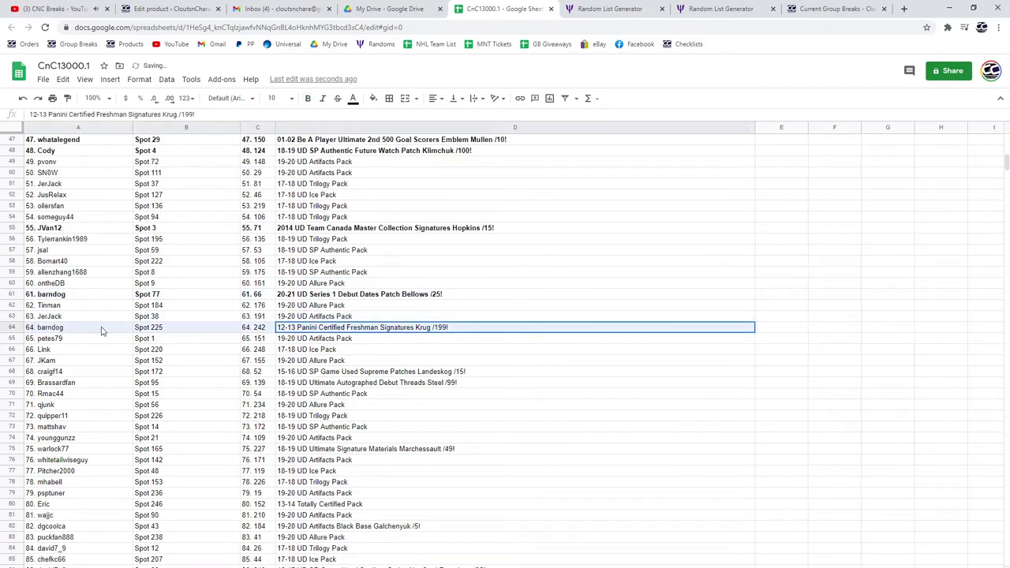
click(308, 97)
- Bold columns A to D of row 68 (Supreme Patches Landeskog) and row 69 (Autographed Debut Threads Steel)
scroll(316, 290, down, 3)
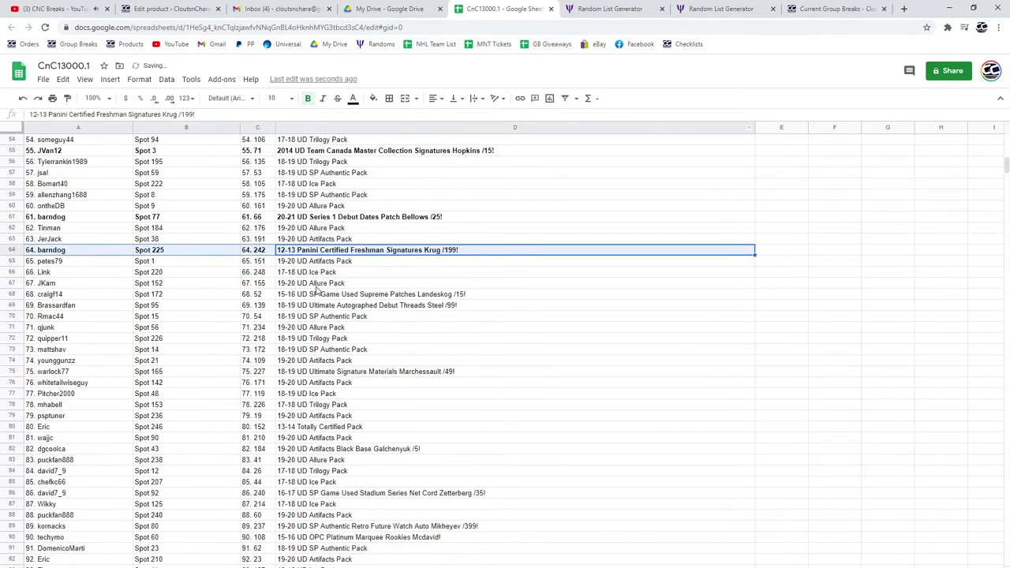
click(333, 294)
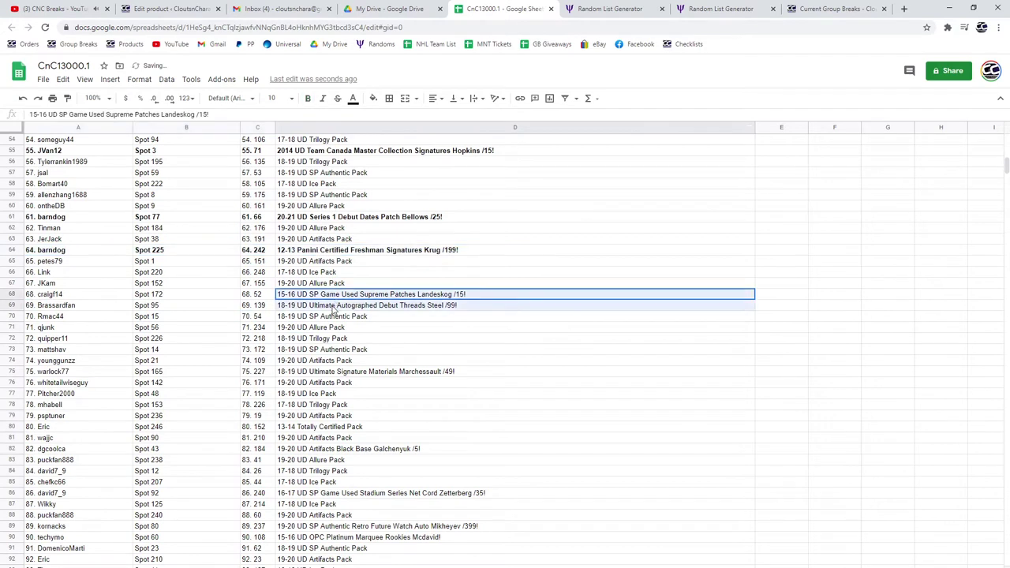
shift+click(101, 294)
click(309, 98)
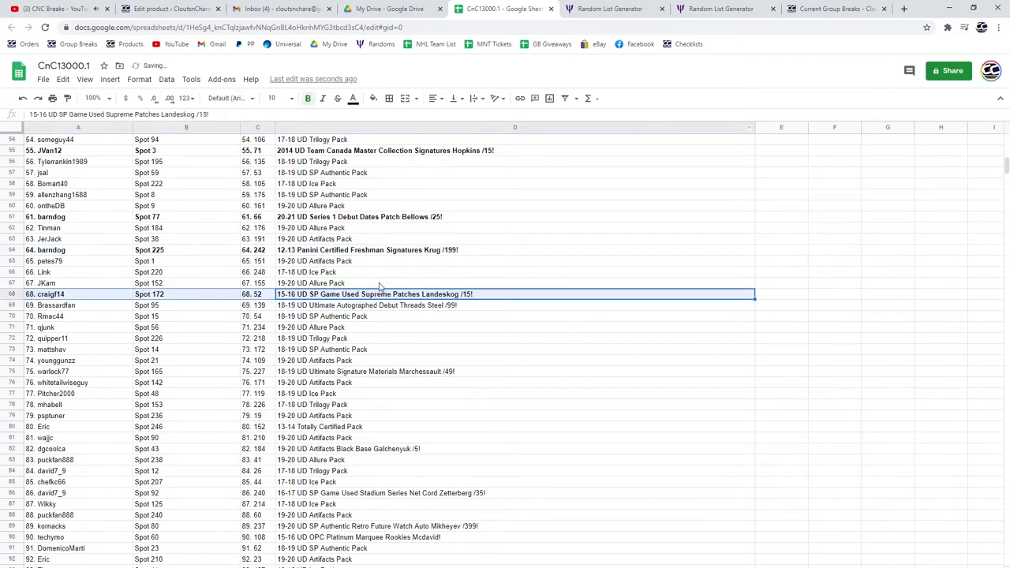
drag(400, 310, 86, 314)
click(309, 98)
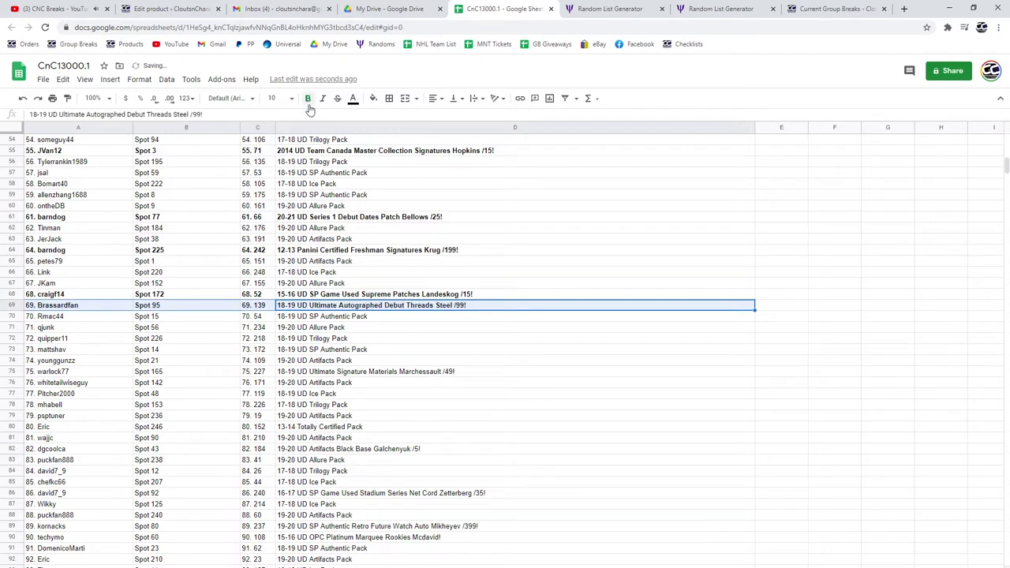
- Bold columns A to D of row 75 (Ultimate Signature Materials Marchessault) and row 82 (Artifacts Black Base Galchenyuk)
scroll(339, 331, down, 3)
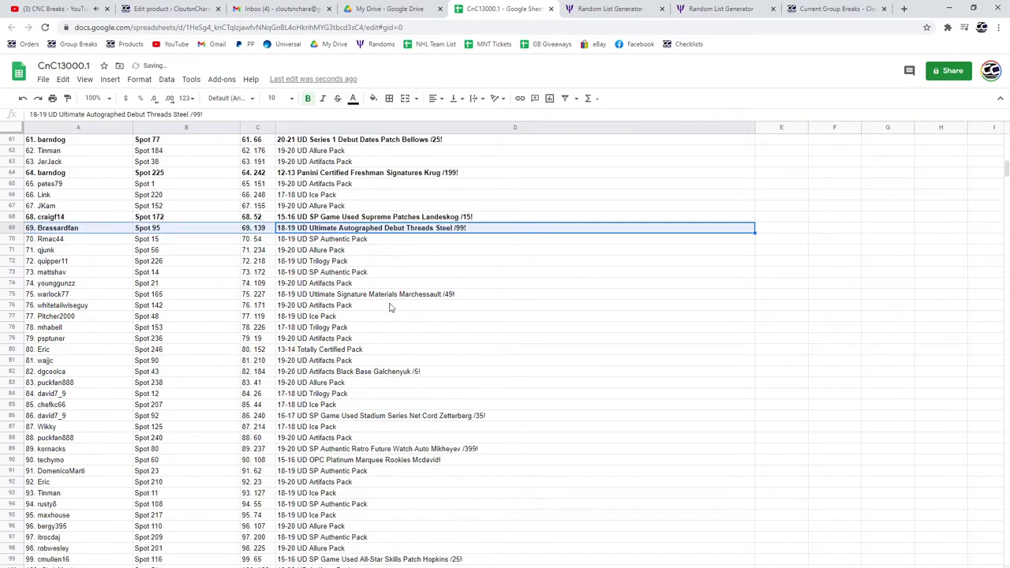
click(398, 295)
drag(98, 303, 107, 303)
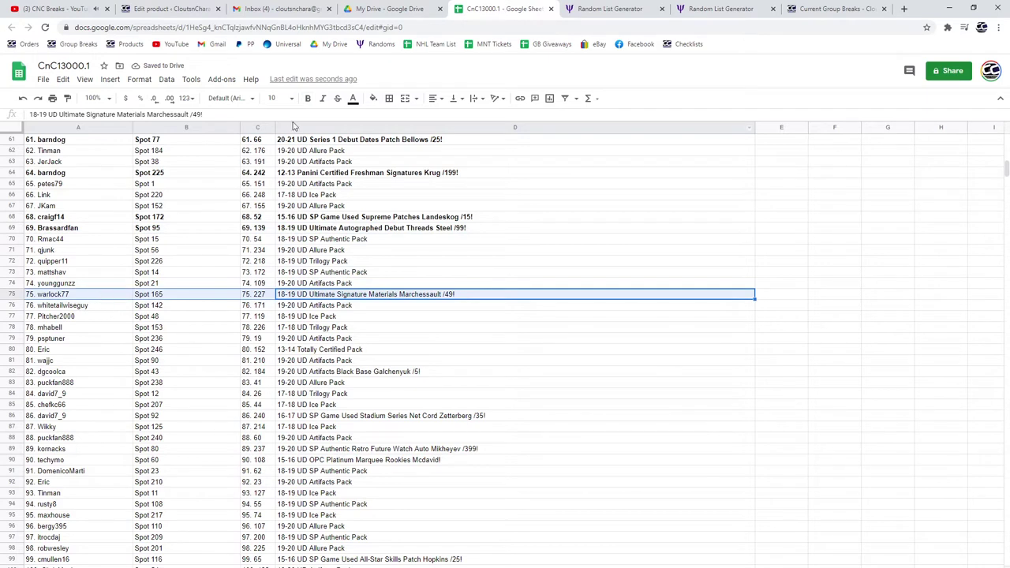
click(306, 100)
scroll(340, 275, down, 2)
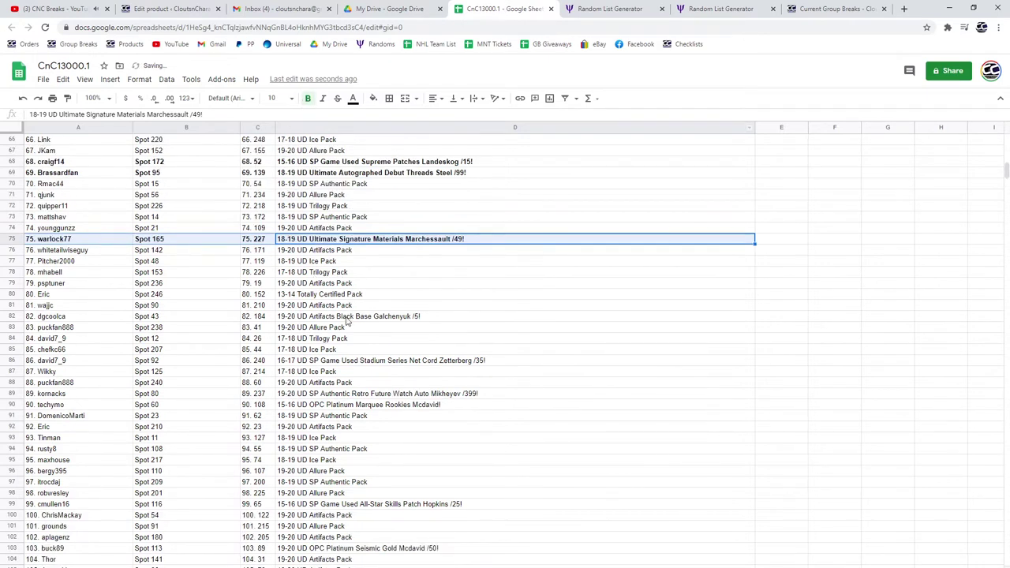
drag(346, 318, 88, 324)
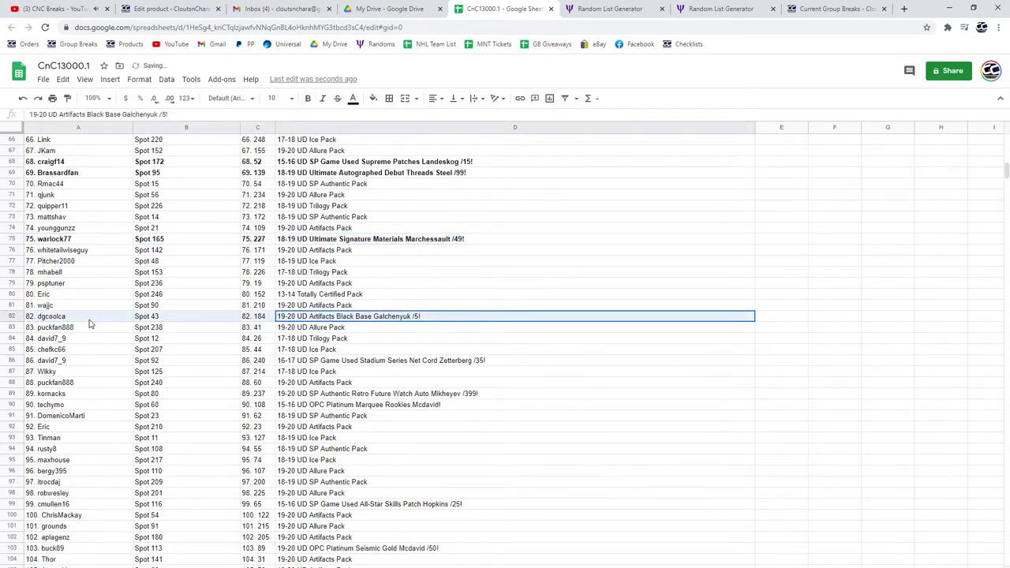
click(308, 99)
- Bold columns A to D of row 86 (Stadium Series Net Cord Zetterberg) and row 89 (Retro Future Watch Auto Mikheyev)
scroll(374, 312, down, 2)
drag(383, 288, 113, 289)
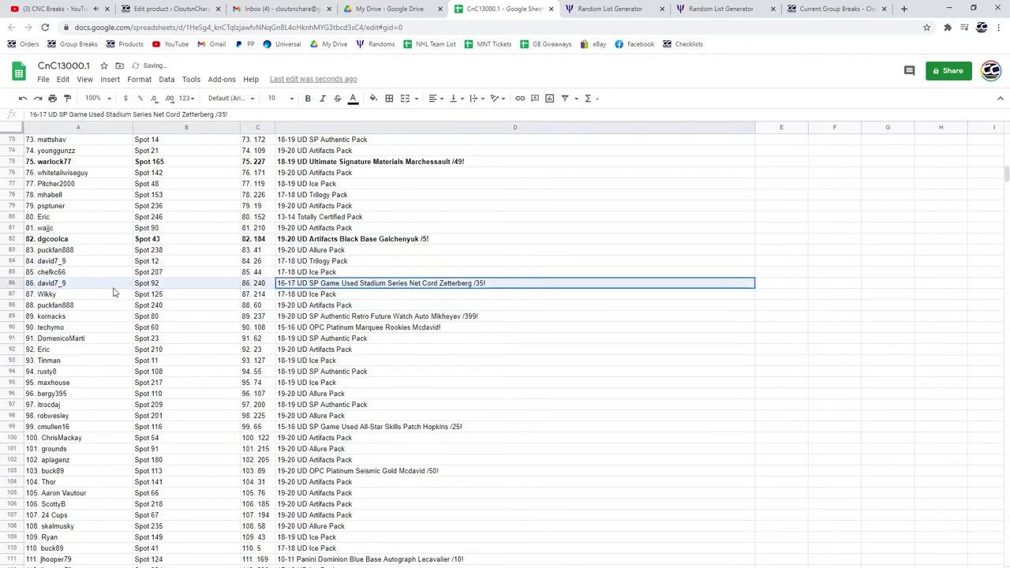
click(308, 99)
drag(378, 316, 106, 322)
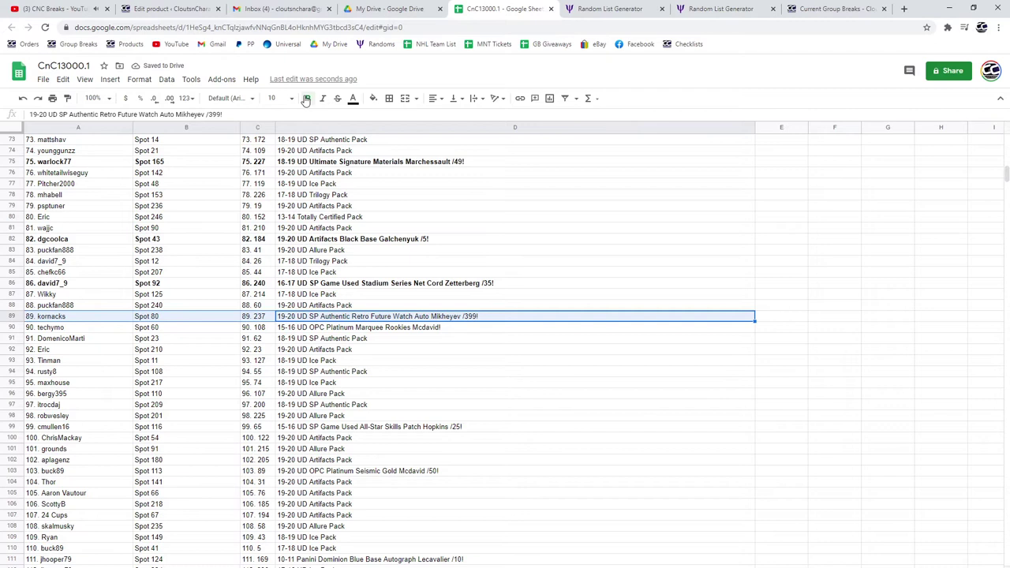
click(307, 100)
- Bold columns A to D of row 90 (Marquee Rookies Mcdavid) and row 99 (All-Star Skills Patch Hopkins)
drag(363, 327, 74, 329)
click(312, 100)
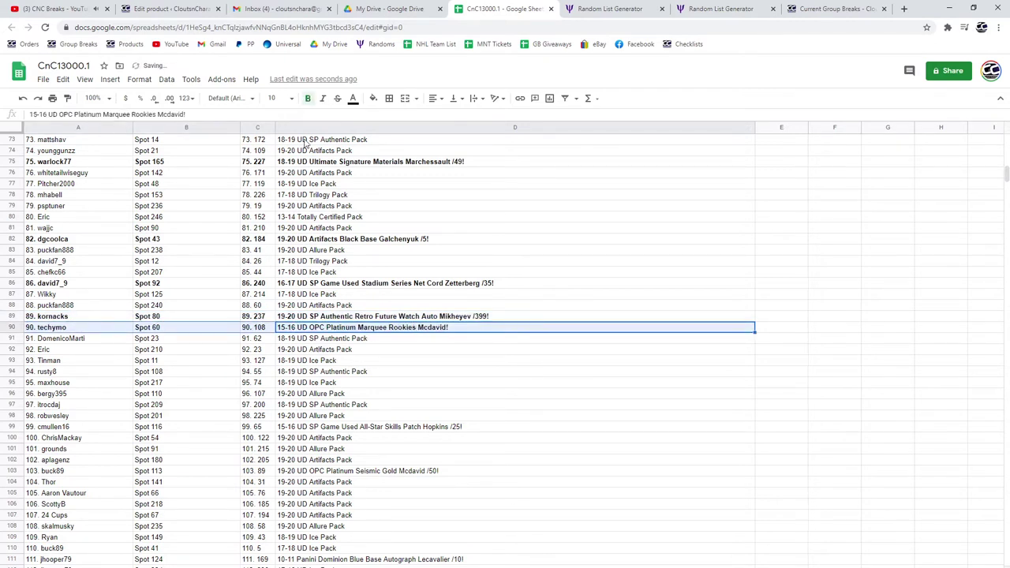
scroll(320, 327, down, 1)
scroll(332, 267, down, 2)
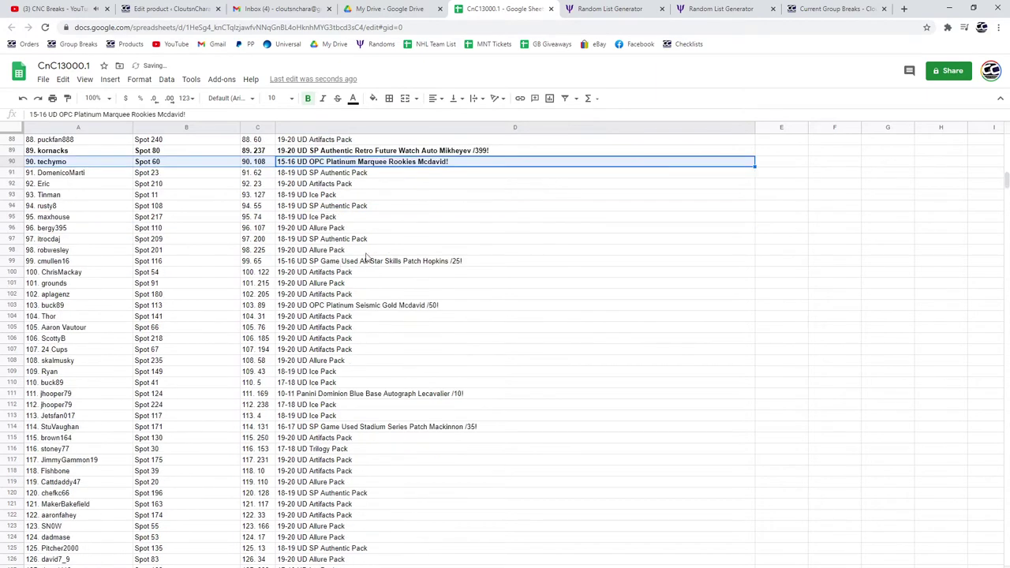
click(327, 260)
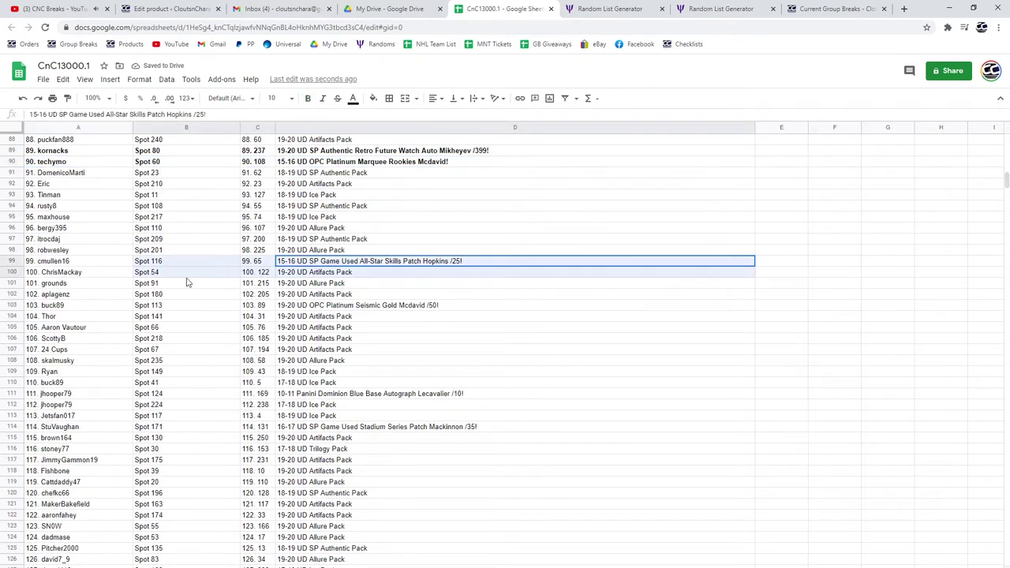
shift+click(95, 263)
click(308, 98)
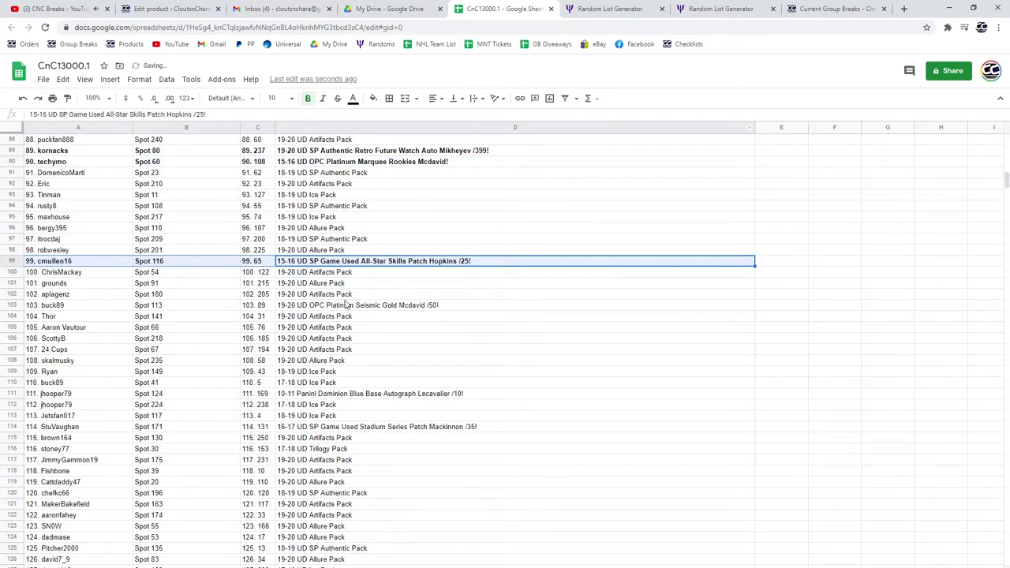
- Bold columns A to D of row 103 (Seismic Gold Mcdavid) and row 111 (Dominion Blue Base Autograph Lecavalier)
click(348, 306)
shift+click(90, 309)
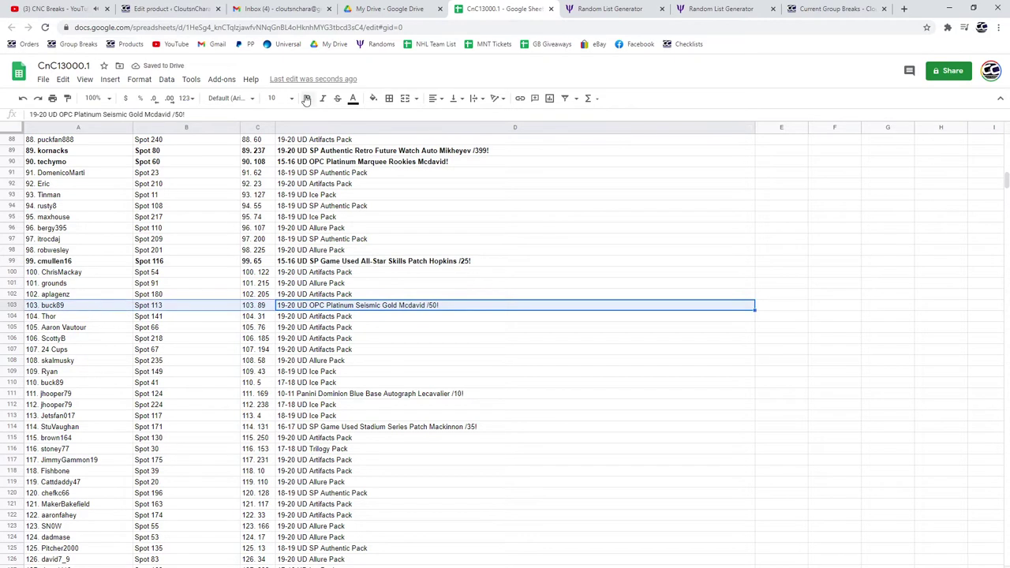
click(308, 98)
scroll(304, 280, down, 2)
click(397, 338)
shift+click(87, 340)
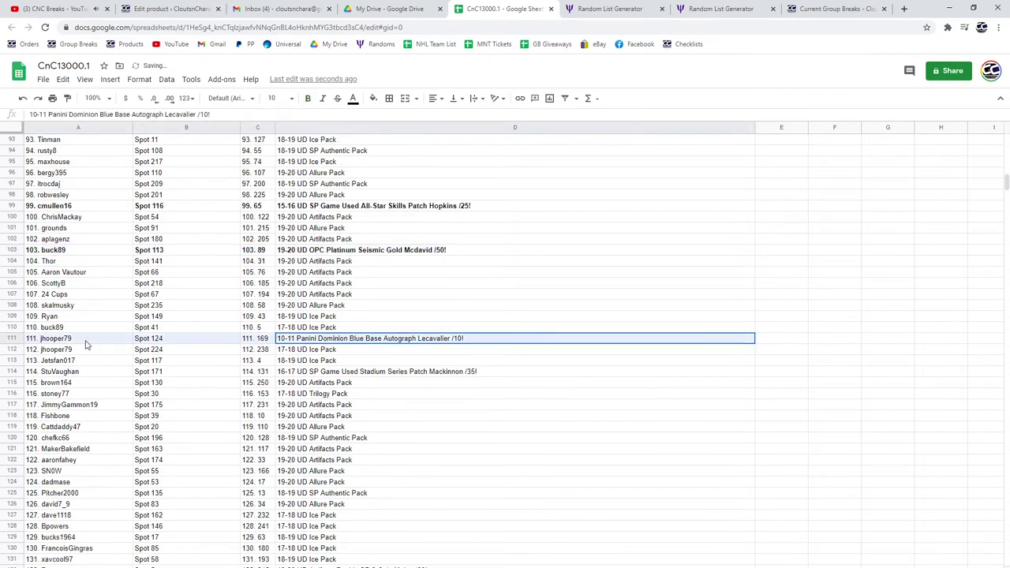
click(307, 98)
- Bold columns A to D of row 114 (Stadium Series Patch Mackinnon) and row 132 (Artifacts Rookie SP-2 Cale Makar)
scroll(322, 276, down, 4)
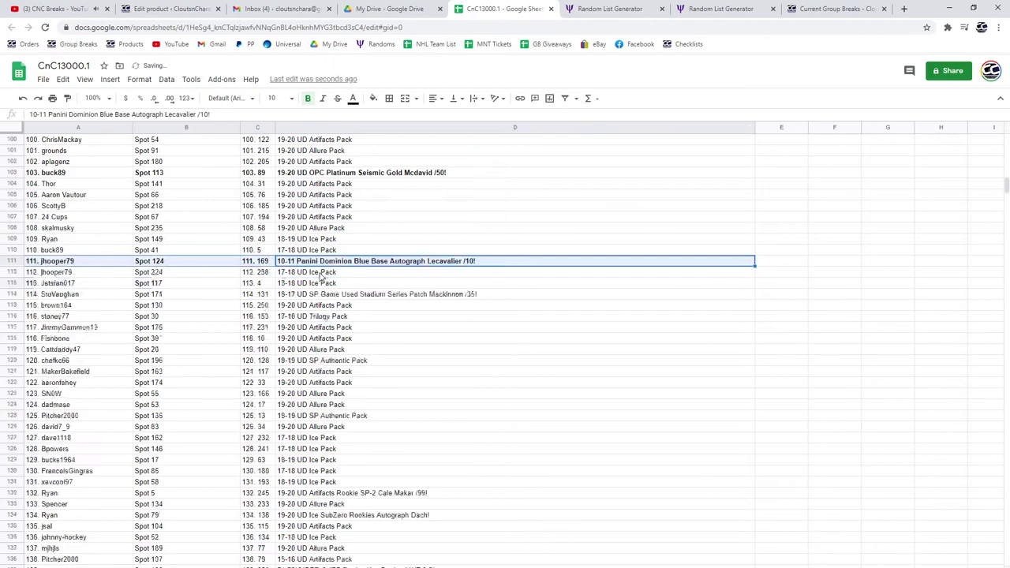
click(387, 264)
shift+click(93, 263)
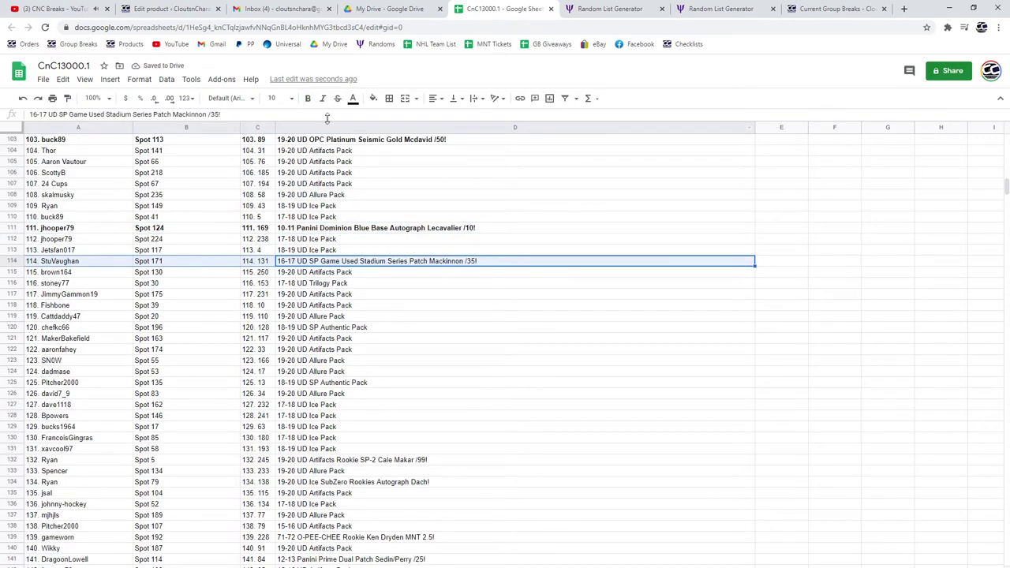
click(308, 98)
scroll(316, 277, down, 4)
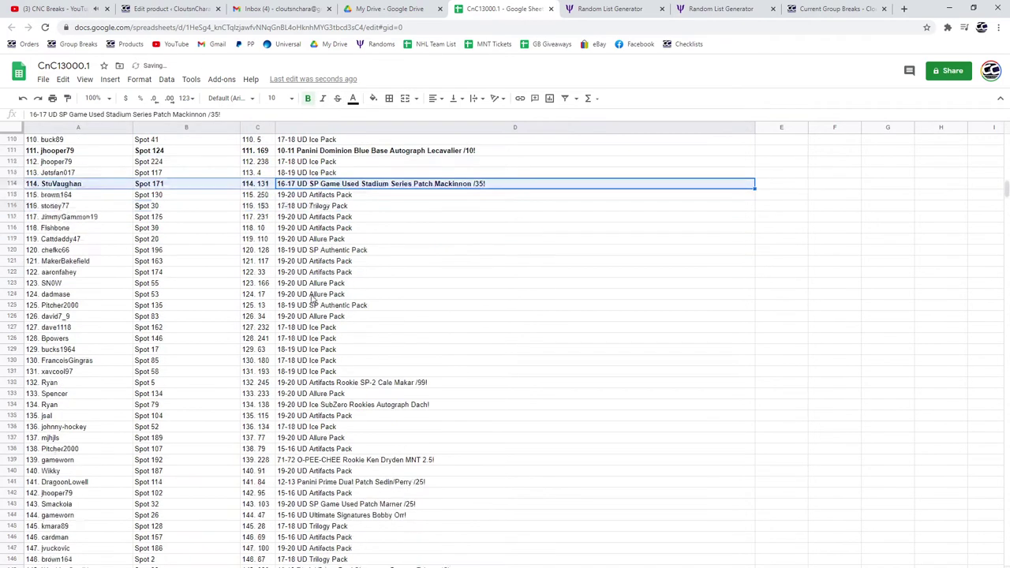
click(386, 349)
shift+click(108, 352)
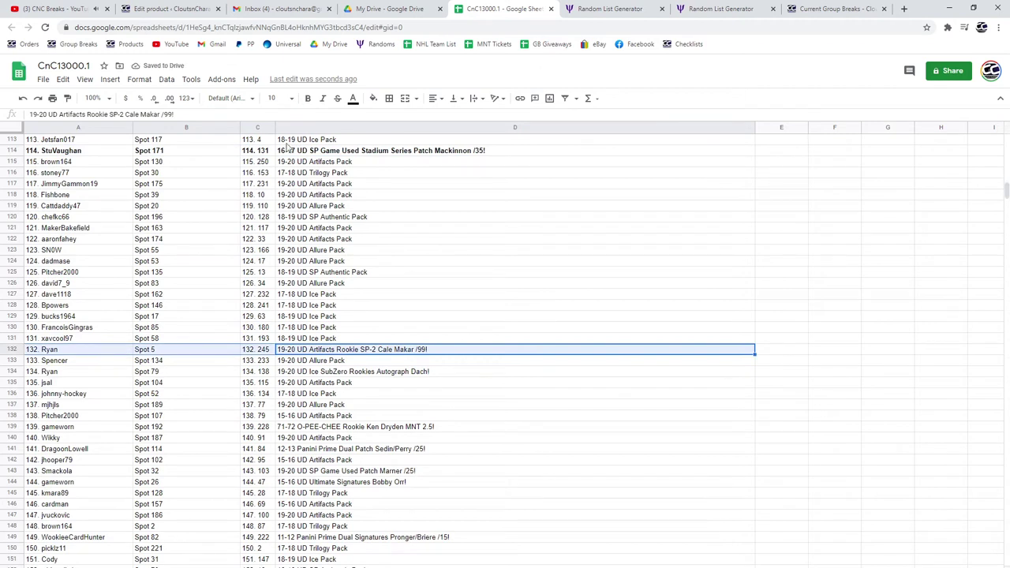
click(308, 98)
- Bold columns A to D of row 134 (SubZero Rookies Autograph Dach) and row 139 (O-PEE-CHEE Rookie Ken Dryden)
scroll(303, 269, down, 2)
scroll(302, 270, down, 1)
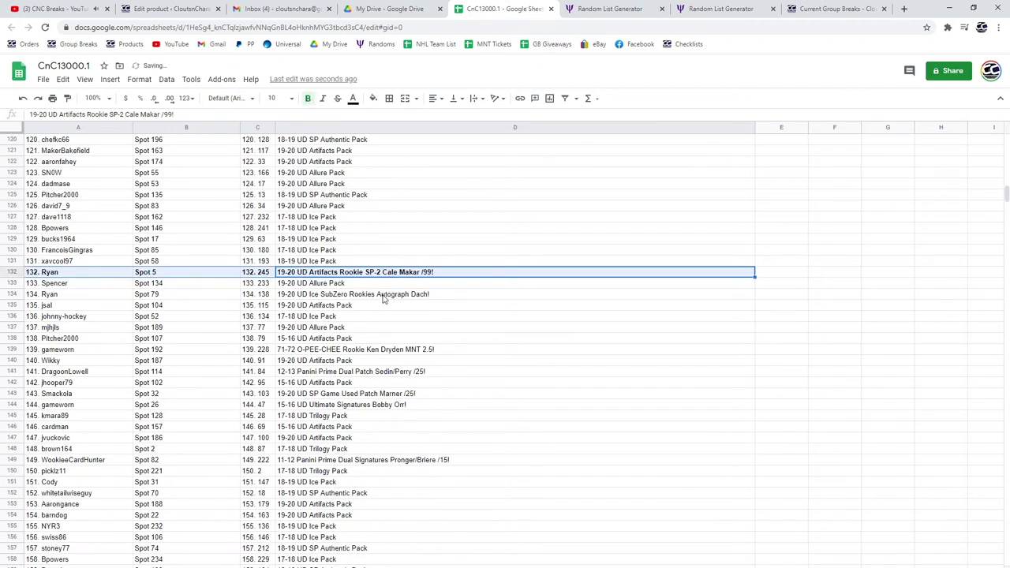
click(384, 297)
shift+click(92, 296)
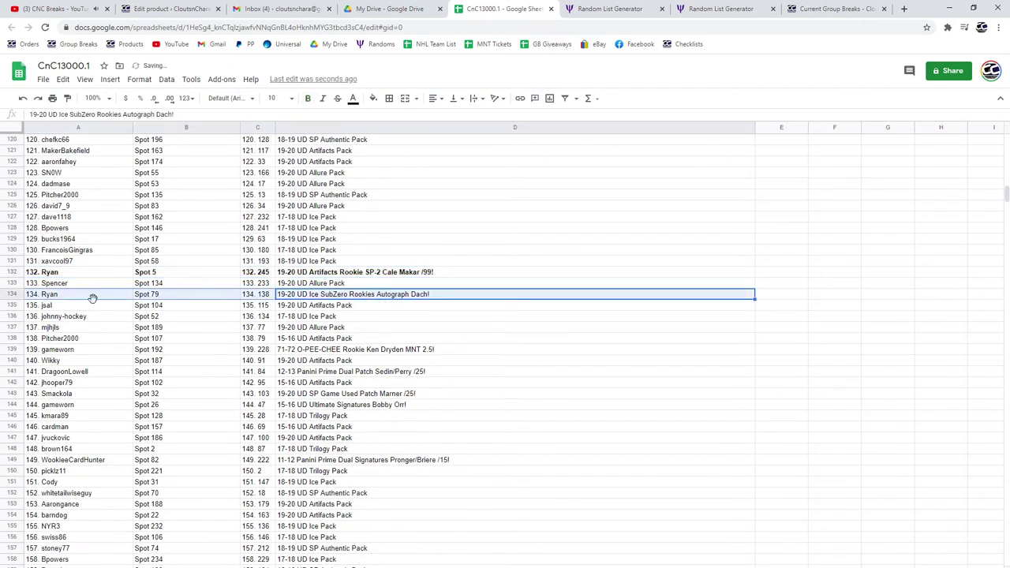
click(308, 98)
scroll(316, 236, down, 3)
click(300, 240)
shift+click(93, 239)
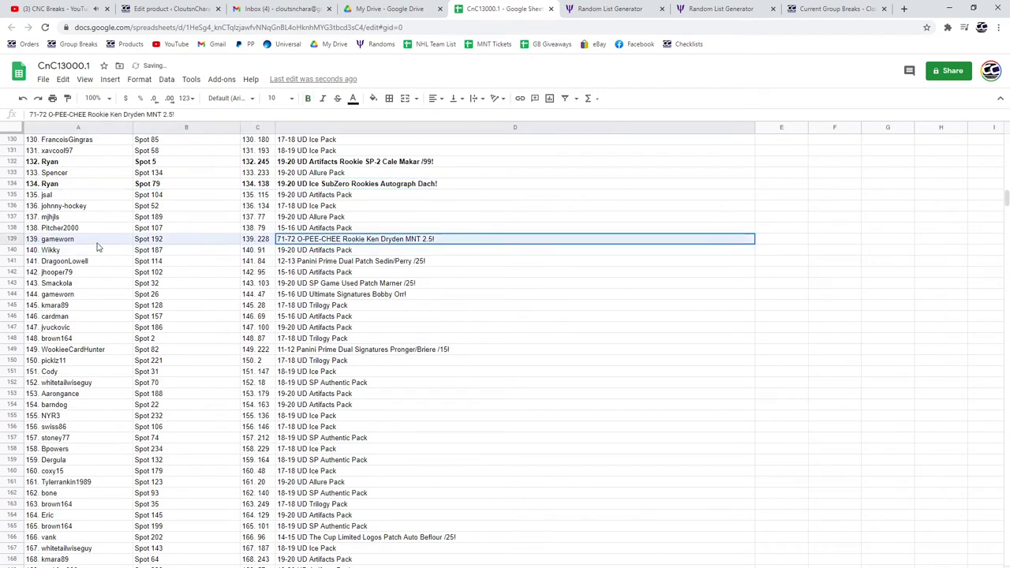
click(308, 100)
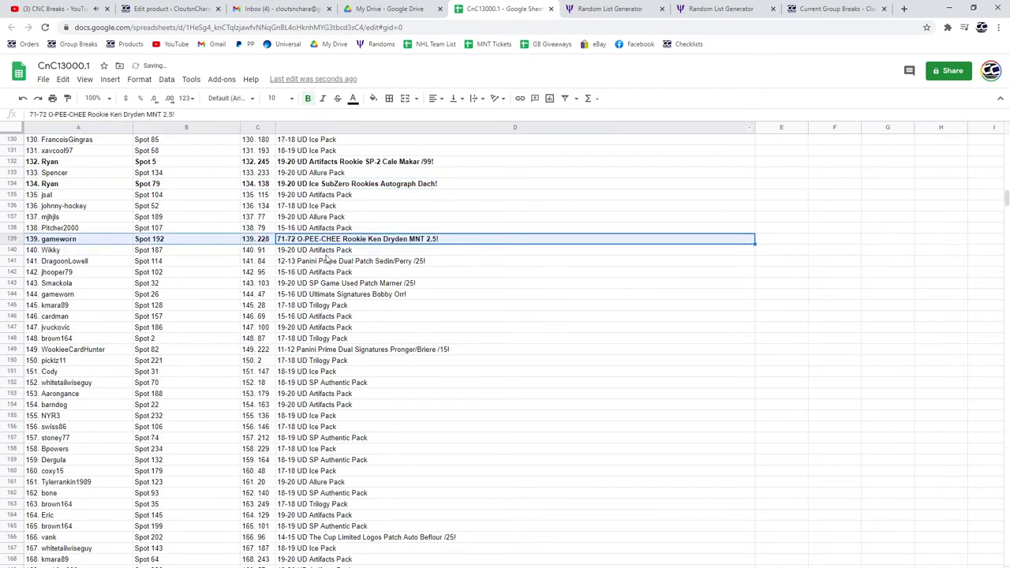
- Bold columns A to D of row 141 (Prime Dual Patch Sedin/Perry) and row 143 (SP Game Used Patch Marner)
drag(395, 266, 112, 266)
click(309, 99)
scroll(336, 236, down, 1)
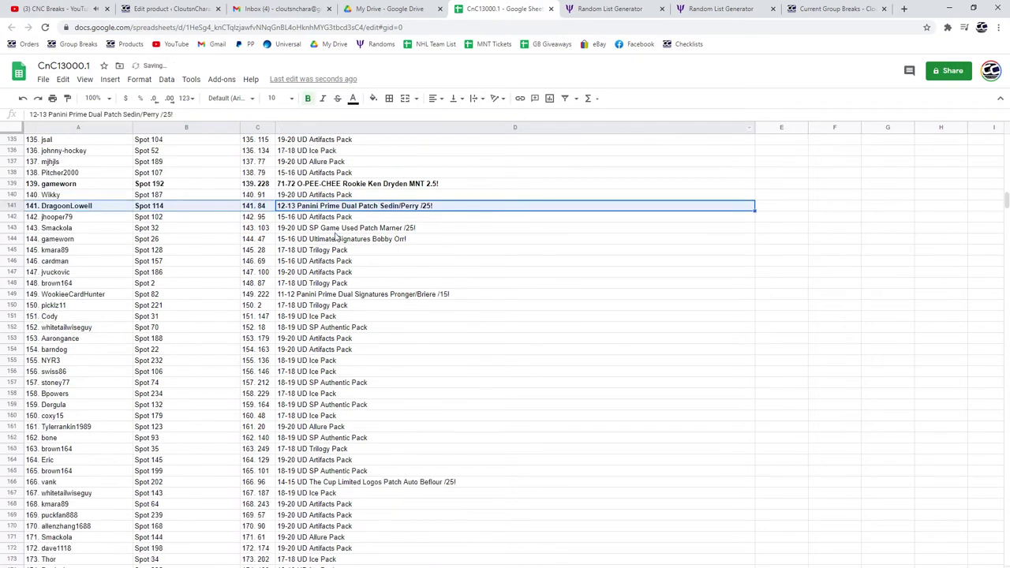
drag(365, 231, 86, 229)
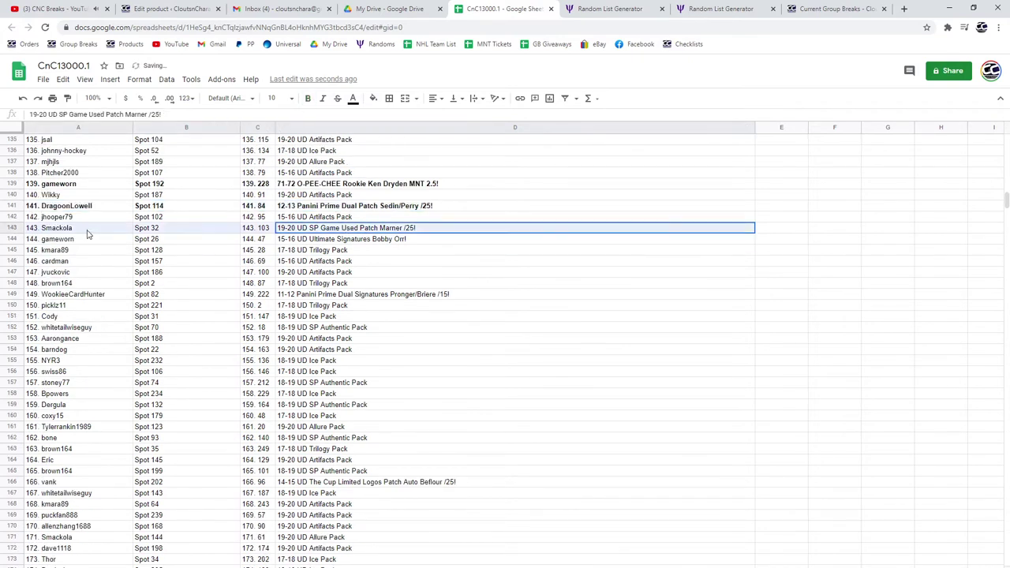
click(308, 100)
- Bold columns A to D of row 144 (Ultimate Signatures Bobby Orr) and row 149 (Prime Dual Signatures Pronger/Briere)
drag(348, 239, 75, 240)
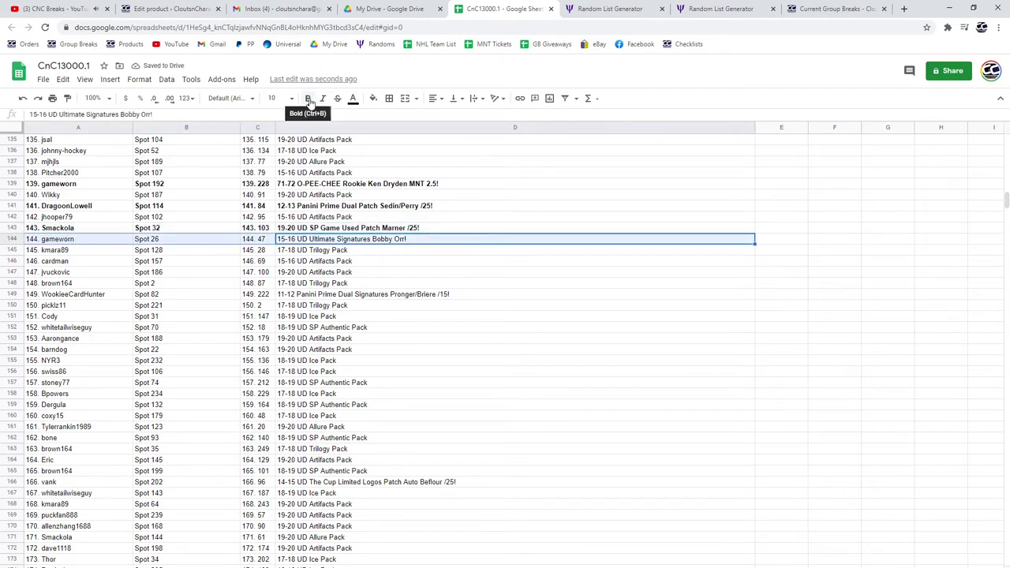
click(309, 100)
scroll(417, 213, down, 3)
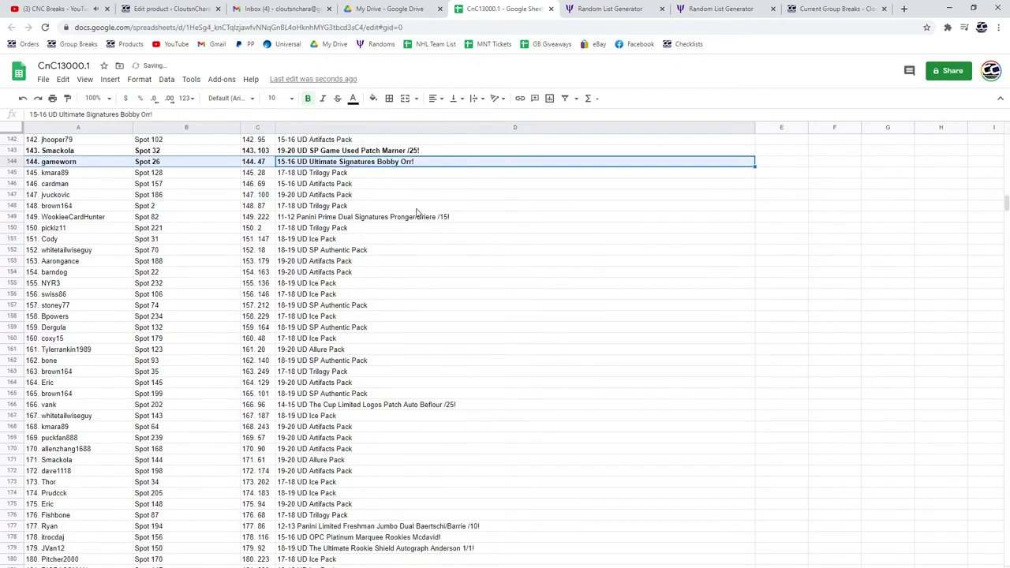
drag(410, 219, 71, 221)
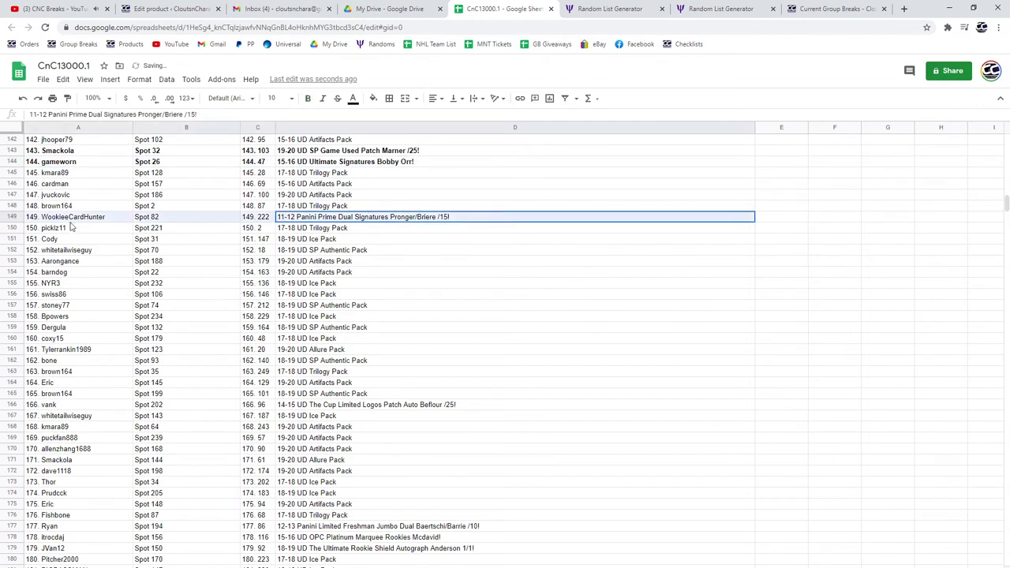
click(309, 98)
- Bold columns A to D of row 166 (The Cup Limited Logos Patch Auto) and row 177 (Freshman Jumbo Dual Baertschi/Barrie)
scroll(340, 229, down, 5)
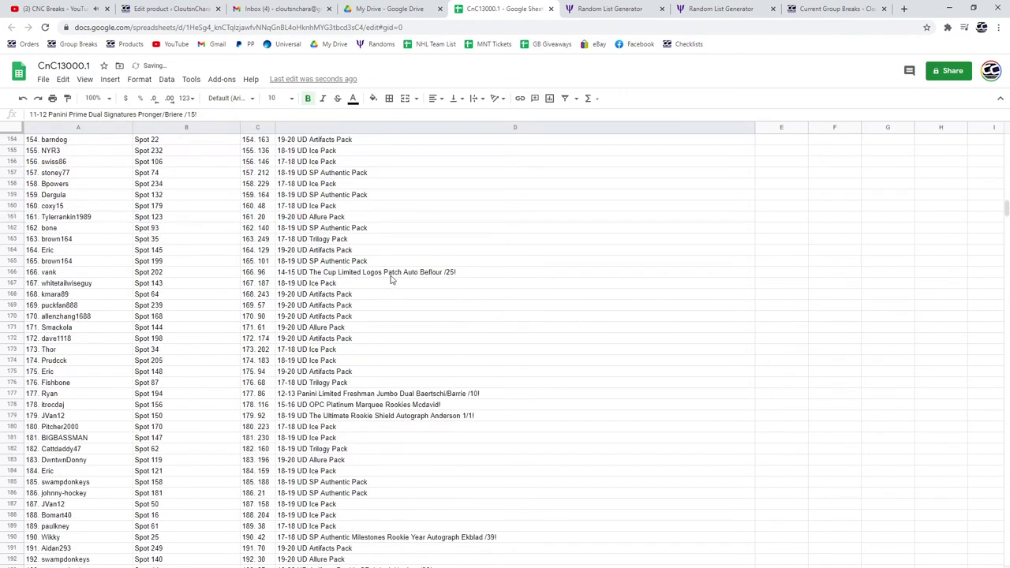
drag(390, 273, 78, 273)
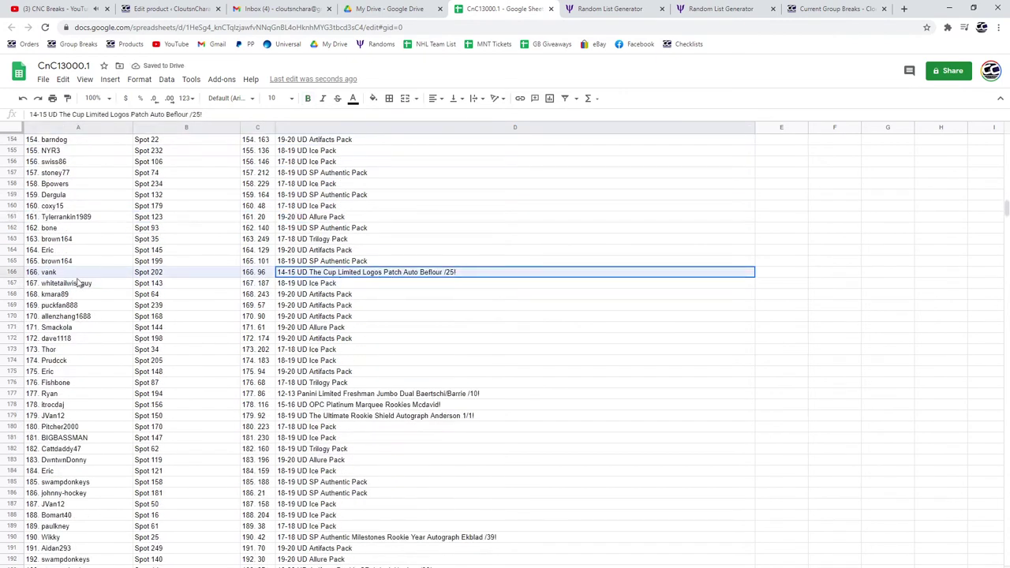
click(307, 99)
scroll(350, 231, down, 4)
drag(393, 288, 120, 289)
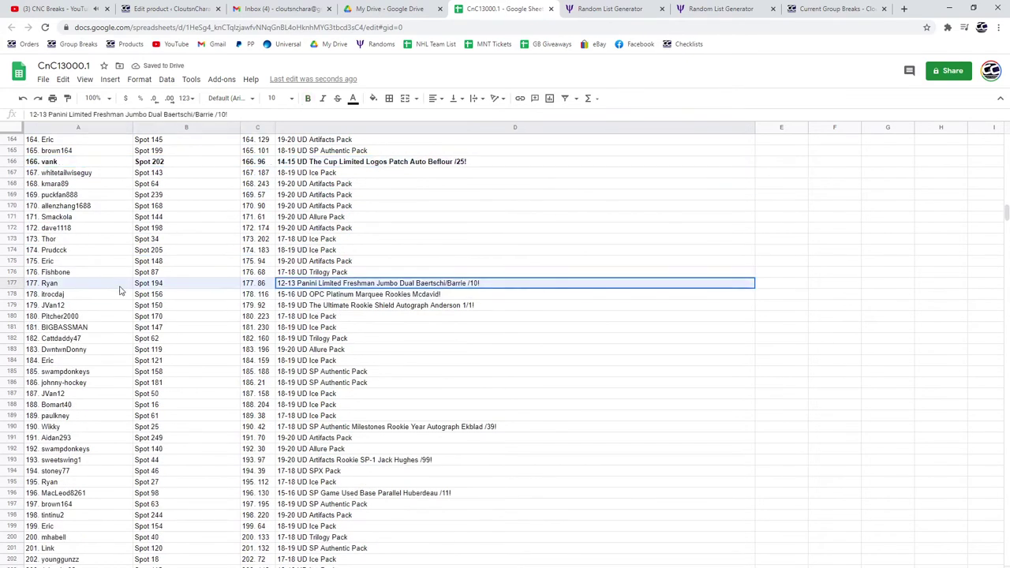
click(307, 98)
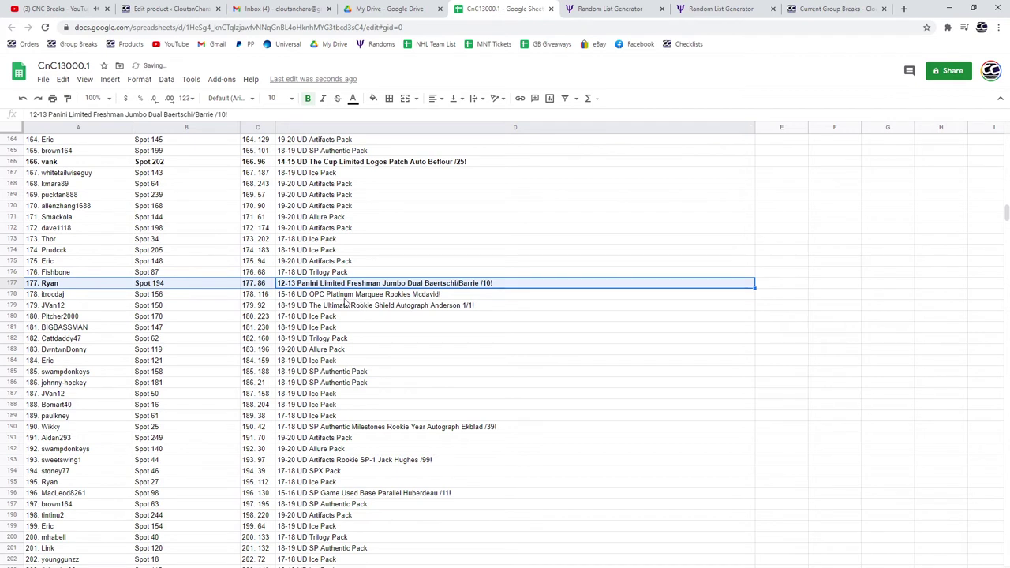
- Bold columns A to D of row 178 (Marquee Rookies Mcdavid) and row 179 (Ultimate Rookie Shield Autograph Anderson)
drag(348, 298, 106, 296)
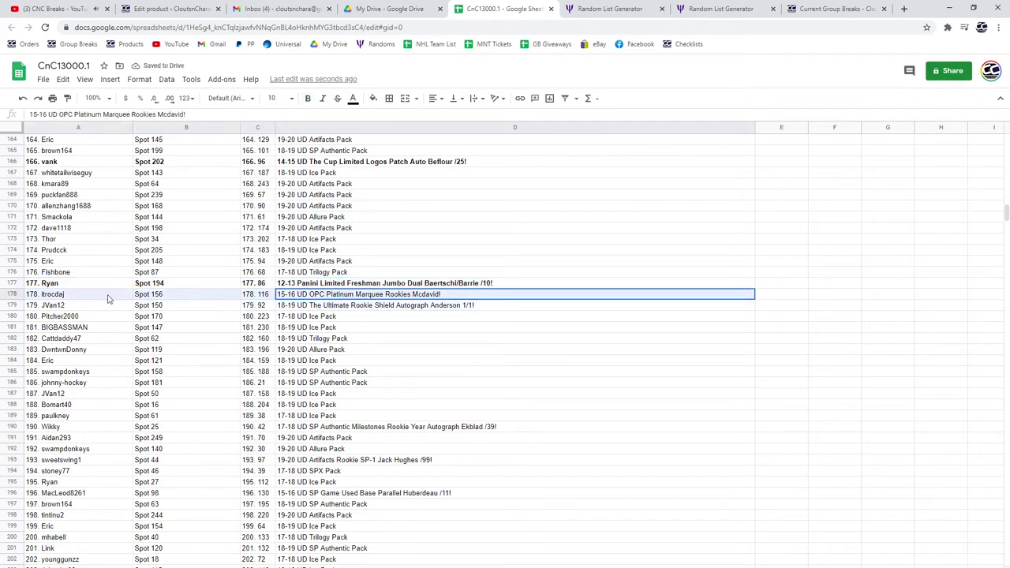
click(307, 99)
drag(401, 308, 83, 305)
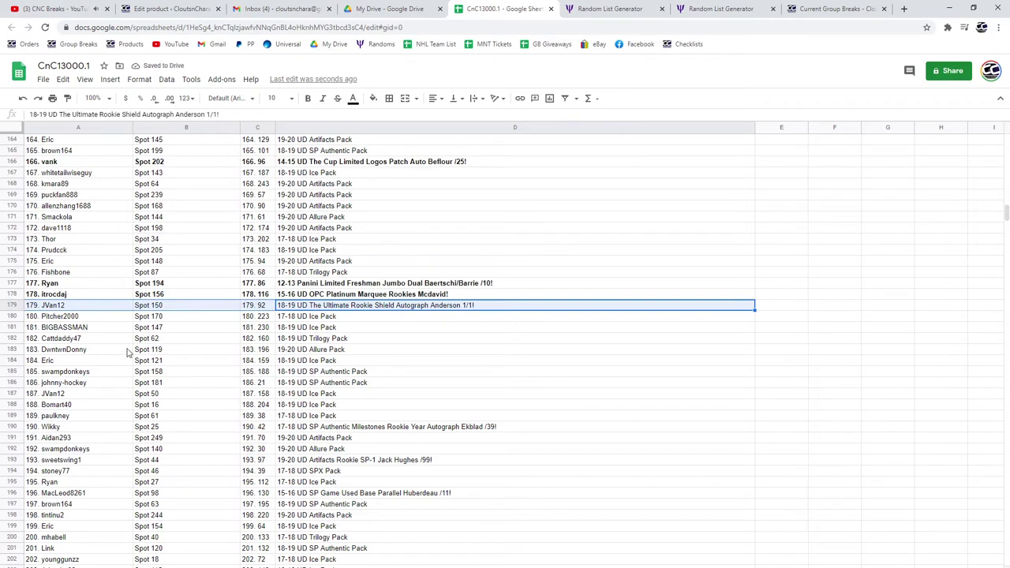
click(308, 99)
- Bold columns A to D of row 190 (Milestones Rookie Year Autograph Ekblad) and row 193 (Artifacts Rookie SP-1 Jack Hughes)
scroll(354, 303, down, 5)
click(406, 262)
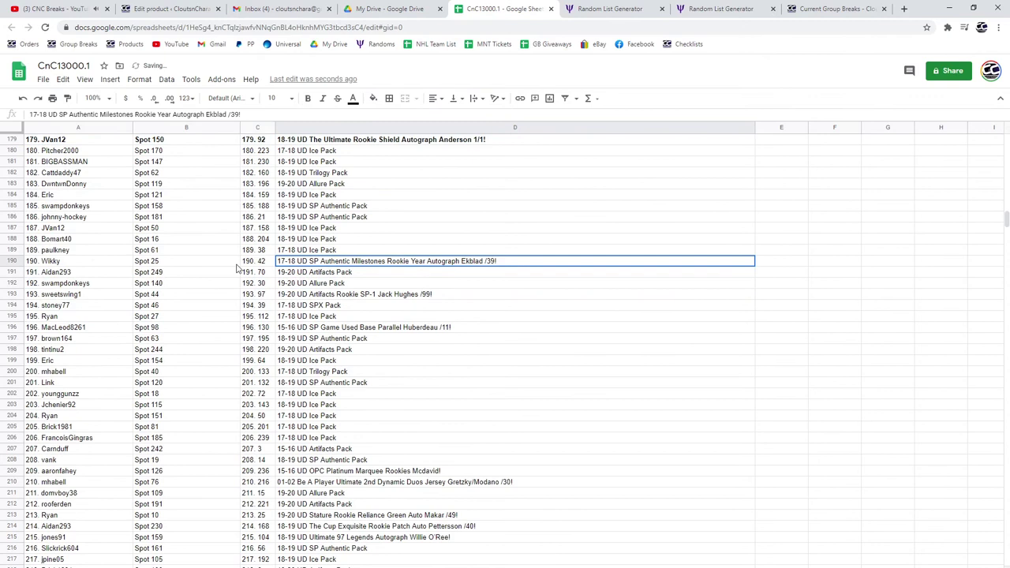
drag(237, 269, 95, 268)
click(308, 99)
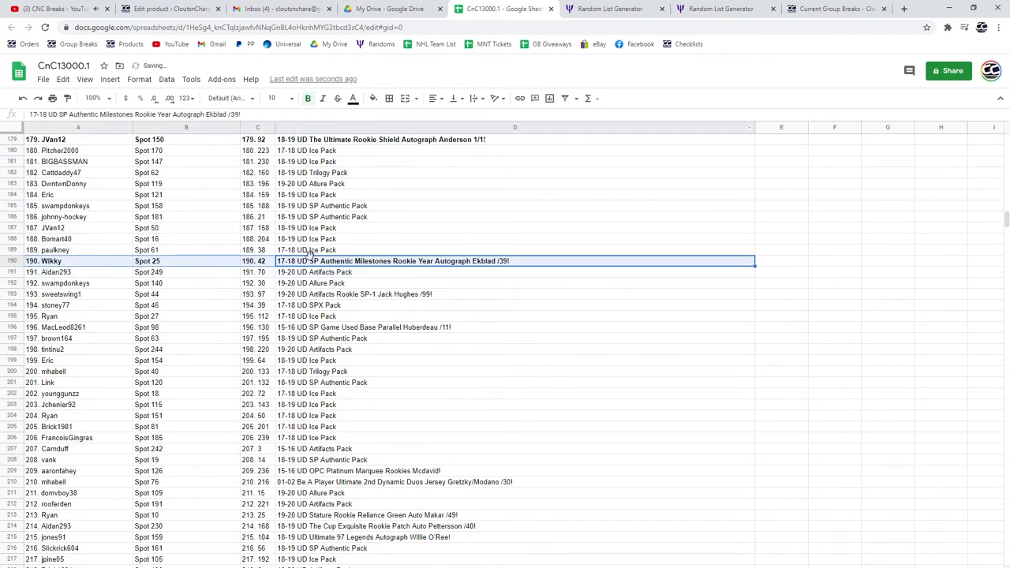
click(399, 295)
drag(237, 295, 94, 295)
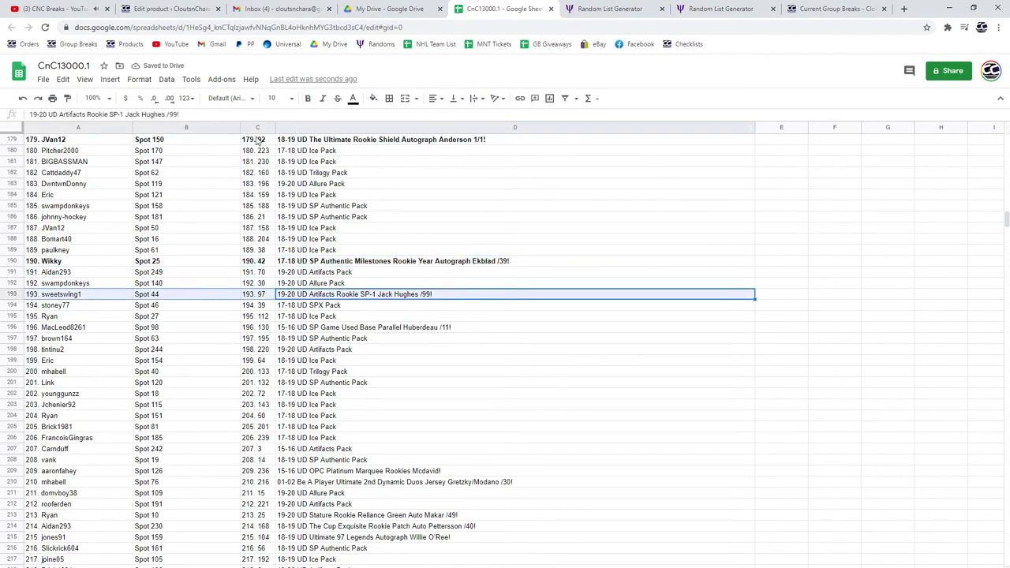
click(308, 98)
scroll(377, 273, down, 2)
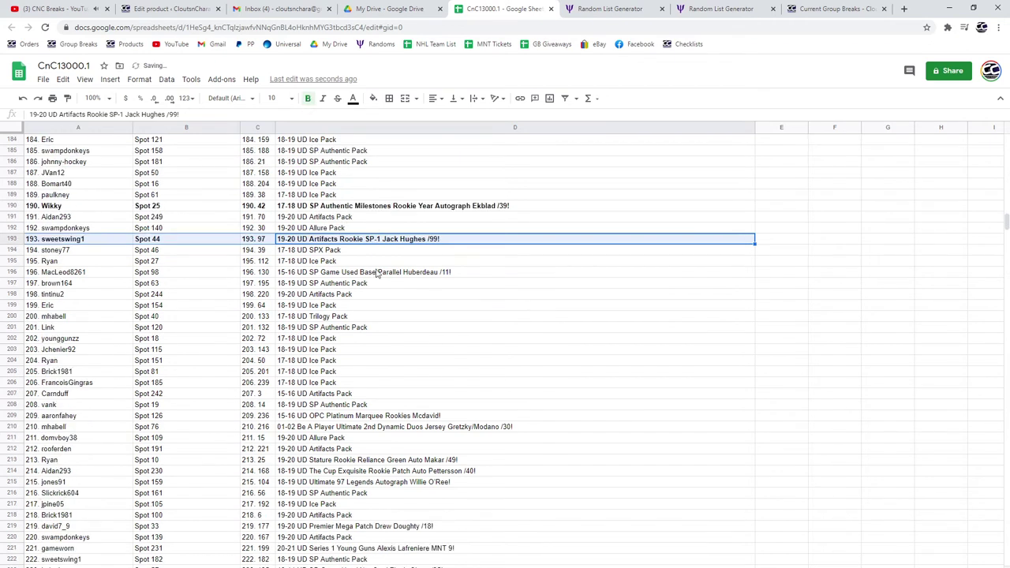
- Bold columns A to D of row 196 (SP Game Used Base Parallel Huberdeau) and row 209 (OPC Platinum Marquee Rookies Mcdavid)
drag(411, 272, 90, 276)
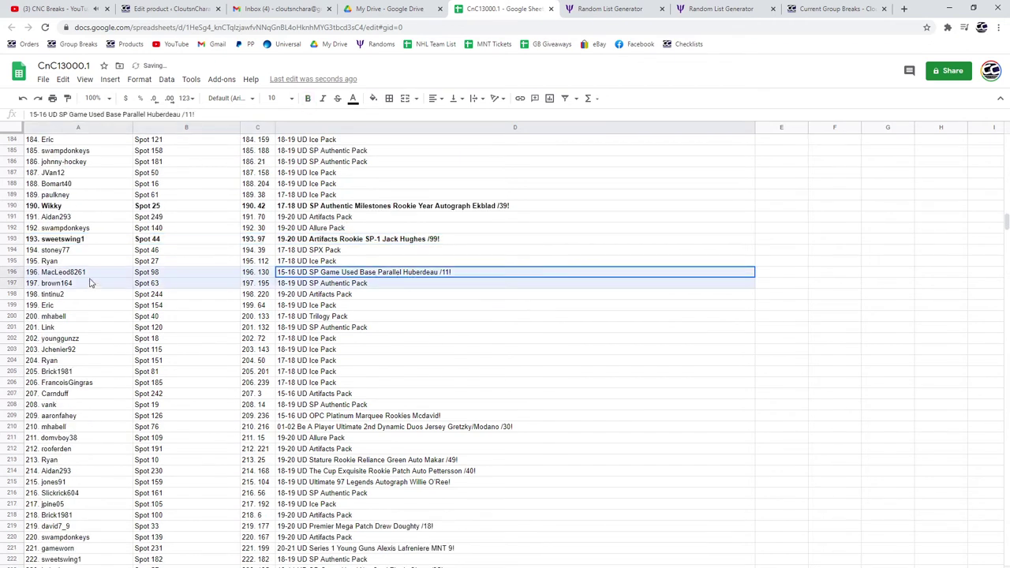
click(307, 99)
scroll(316, 237, down, 3)
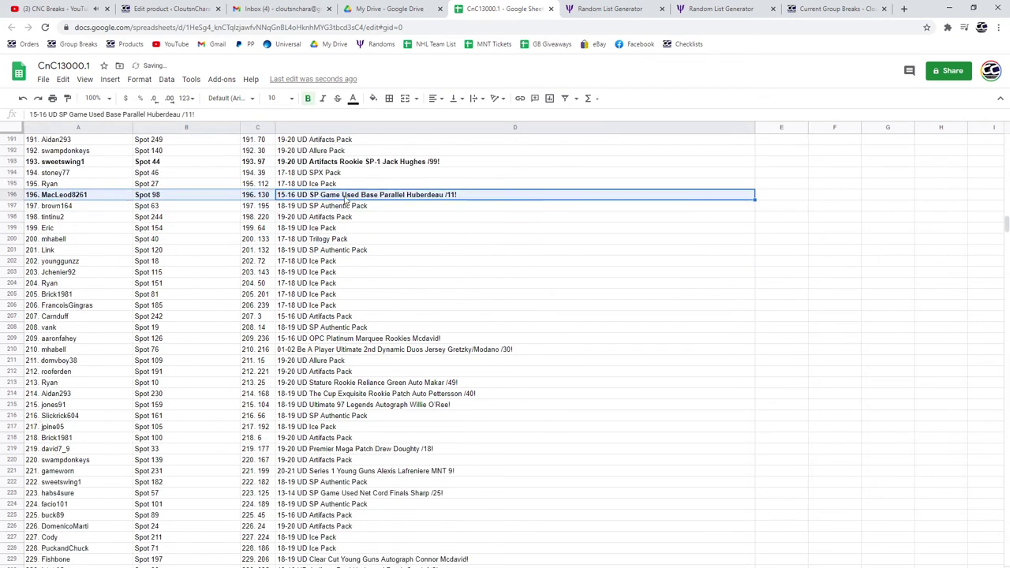
drag(380, 337, 76, 341)
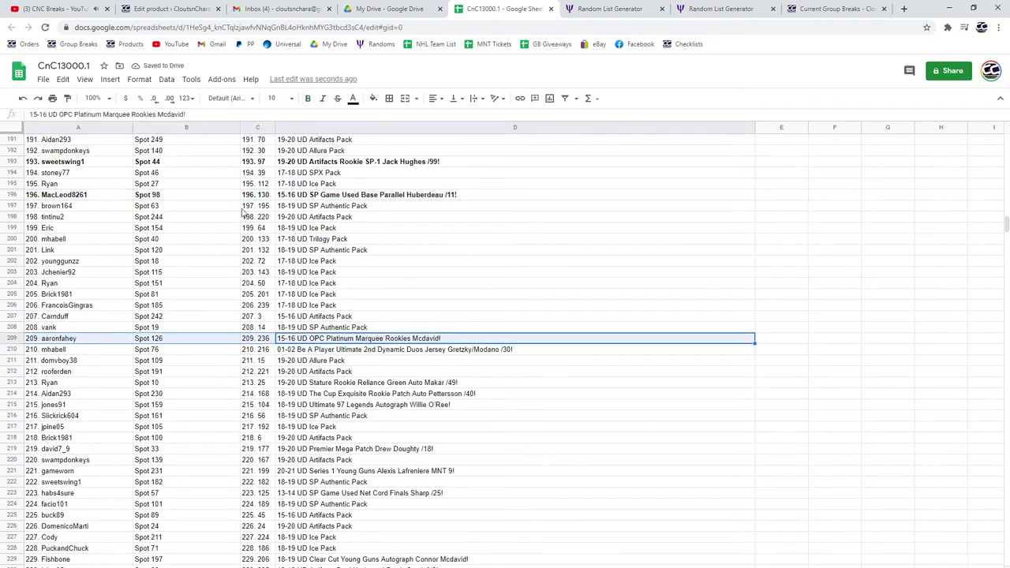
click(308, 98)
- Bold columns A to D of row 210 (Dynamic Duos Jersey Gretzky/Modano) and row 213 (Stature Rookie Reliance Green Auto Makar)
scroll(316, 236, down, 3)
click(395, 271)
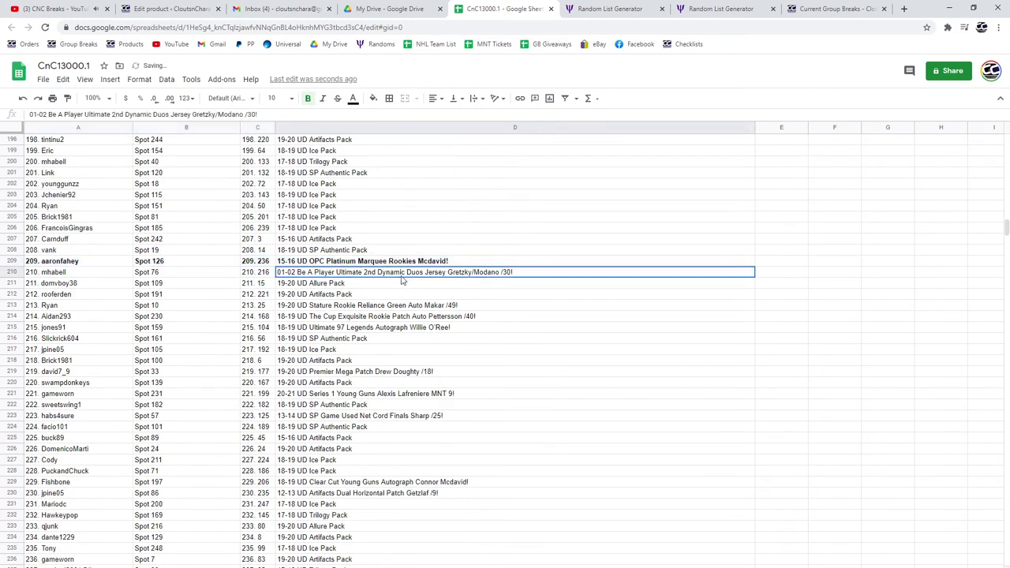
drag(108, 280, 108, 274)
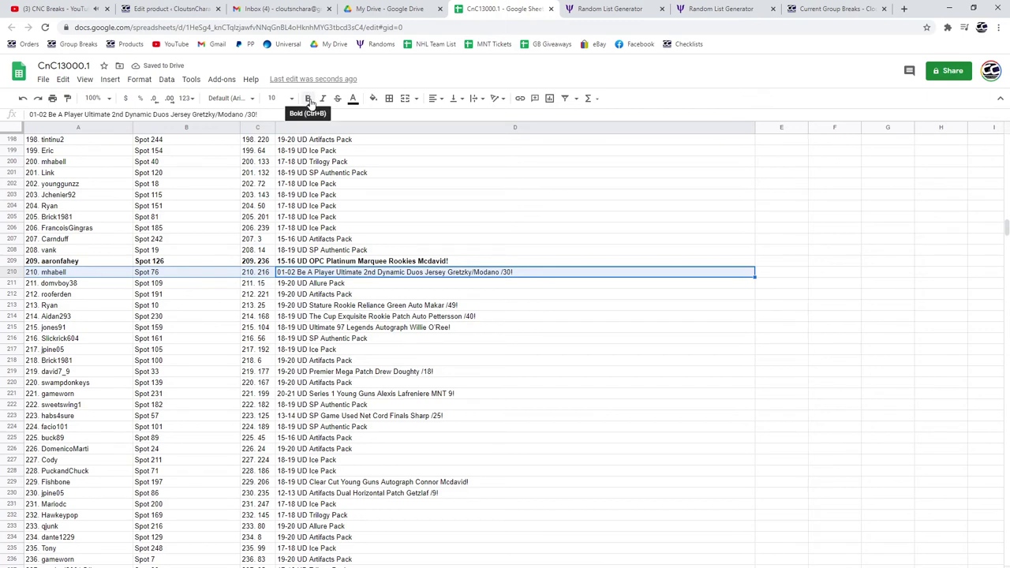
click(310, 101)
scroll(316, 237, down, 3)
click(409, 229)
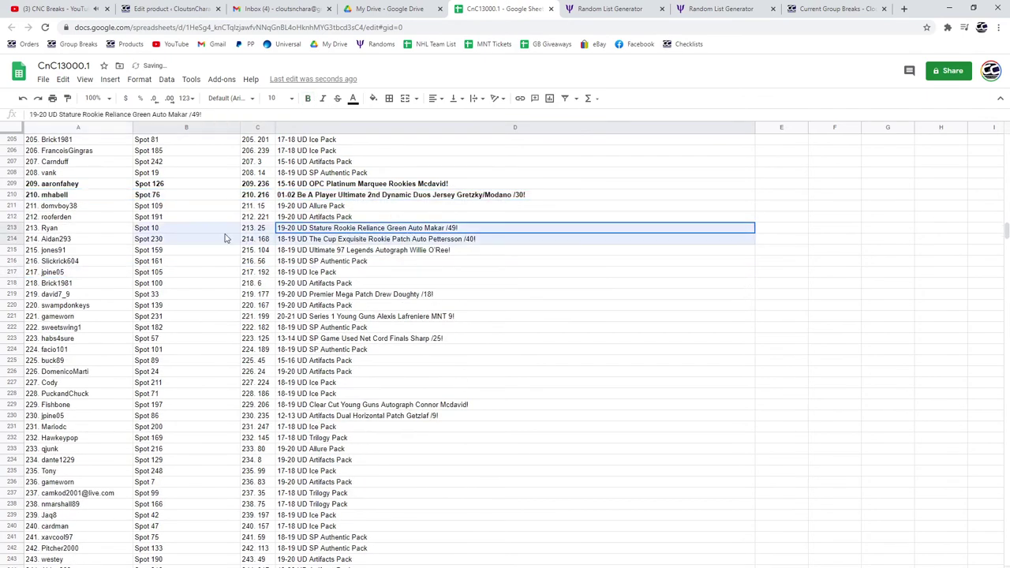
drag(83, 229, 308, 230)
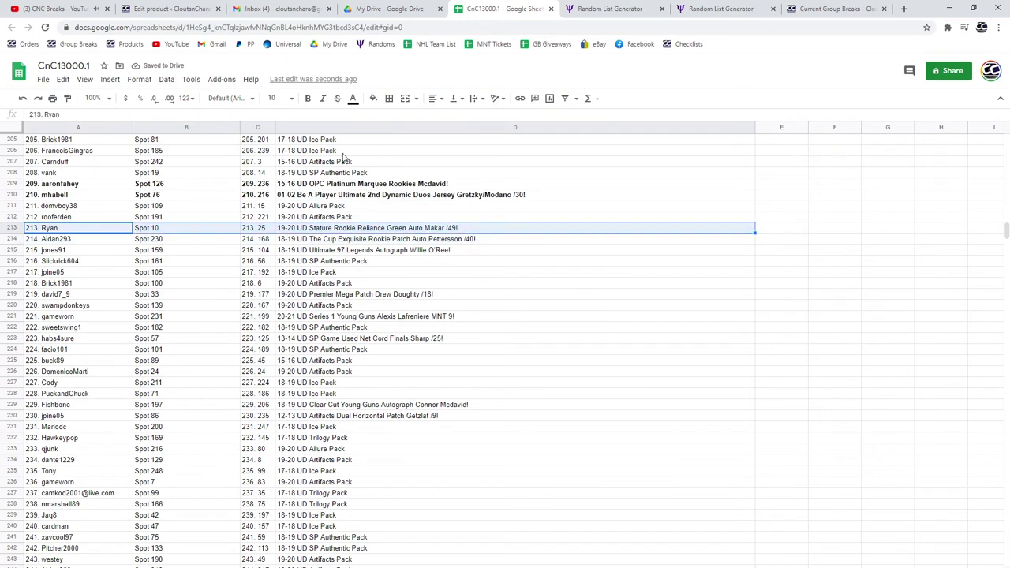
click(310, 99)
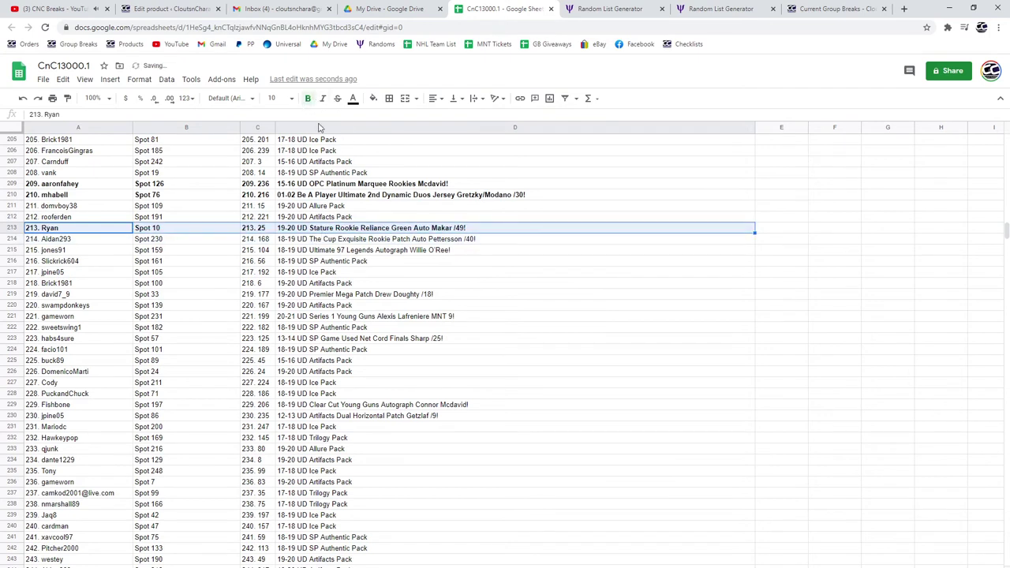
- Bold columns A to D of row 214 (Exquisite Rookie Patch Auto Pettersson) and row 215 (Ultimate 97 Legends Autograph Willie O'Ree)
click(420, 242)
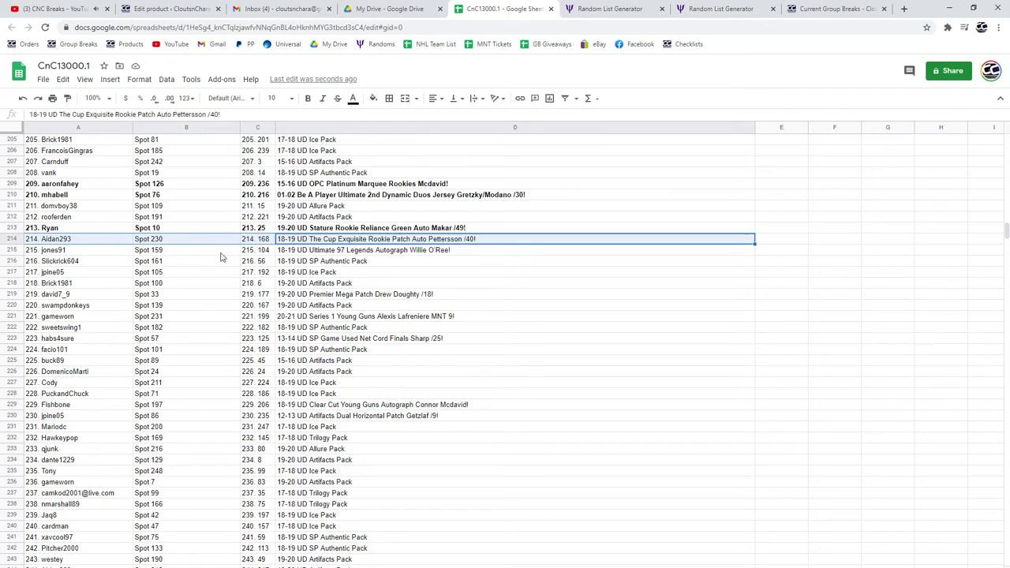
click(309, 99)
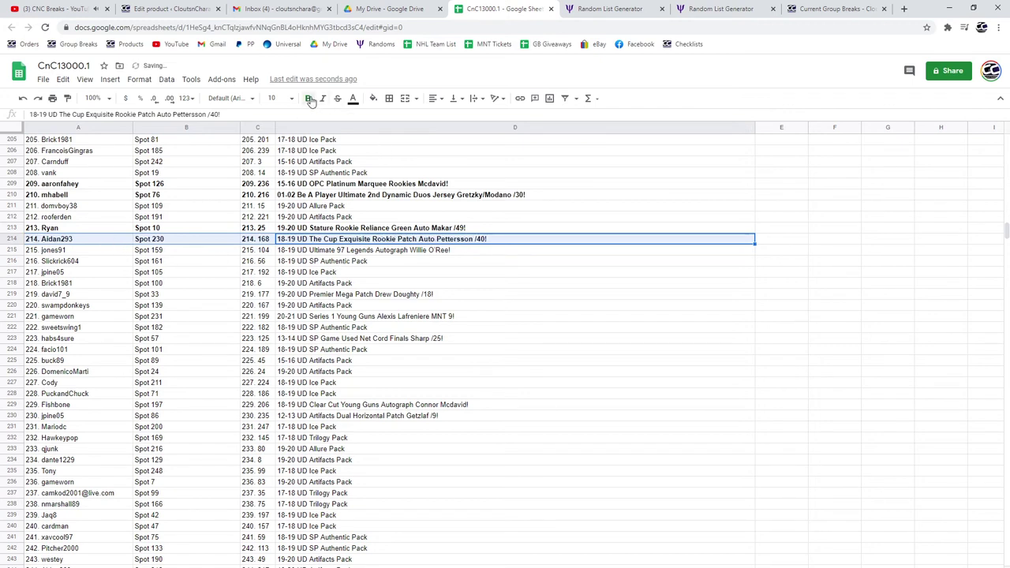
click(382, 252)
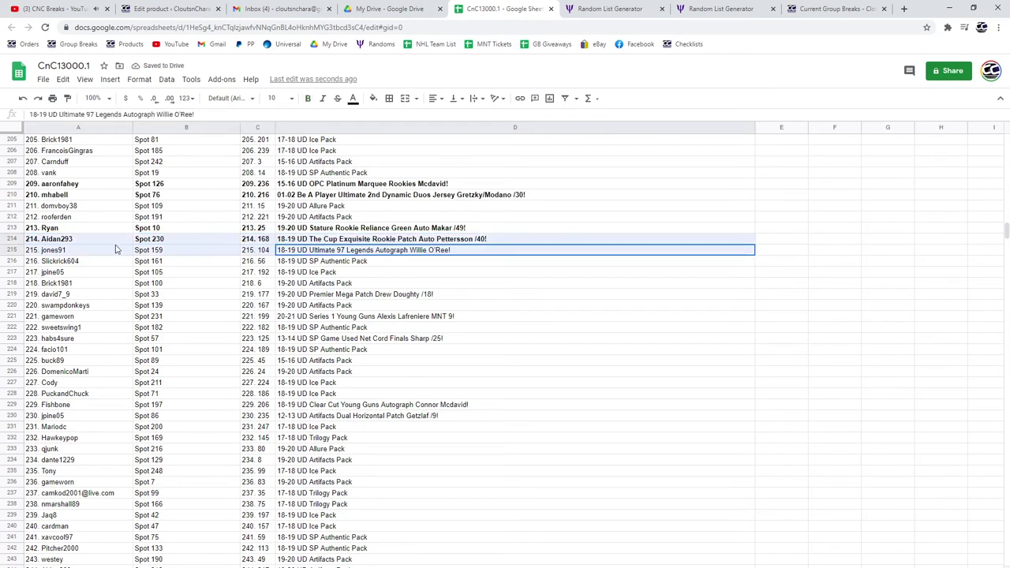
click(309, 99)
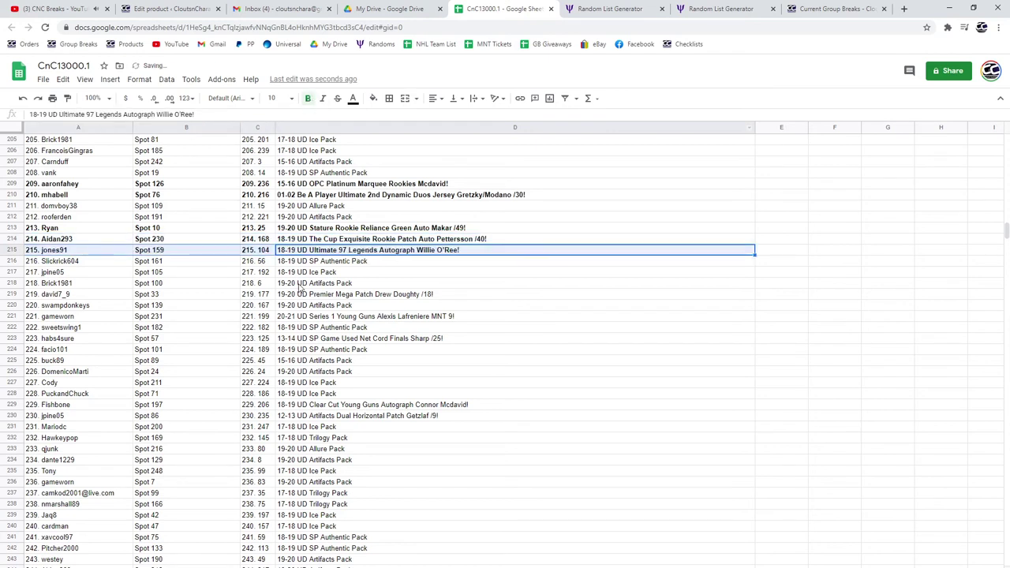
- Bold columns A to D of row 219 (Premier Mega Patch Drew Doughty) and row 221 (Series 1 Young Guns Alexis Lafreniere)
scroll(323, 254, down, 2)
click(398, 240)
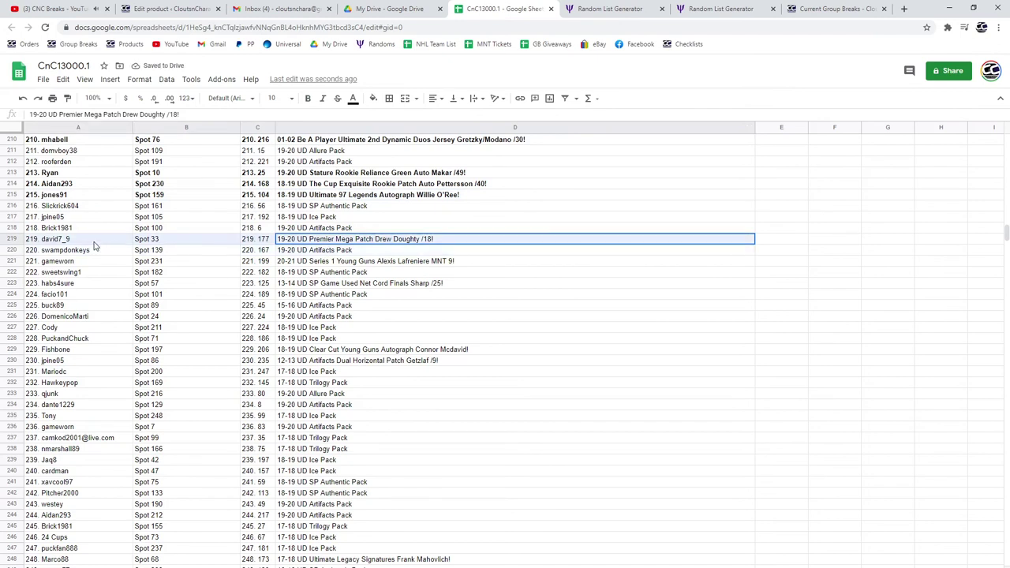
click(308, 98)
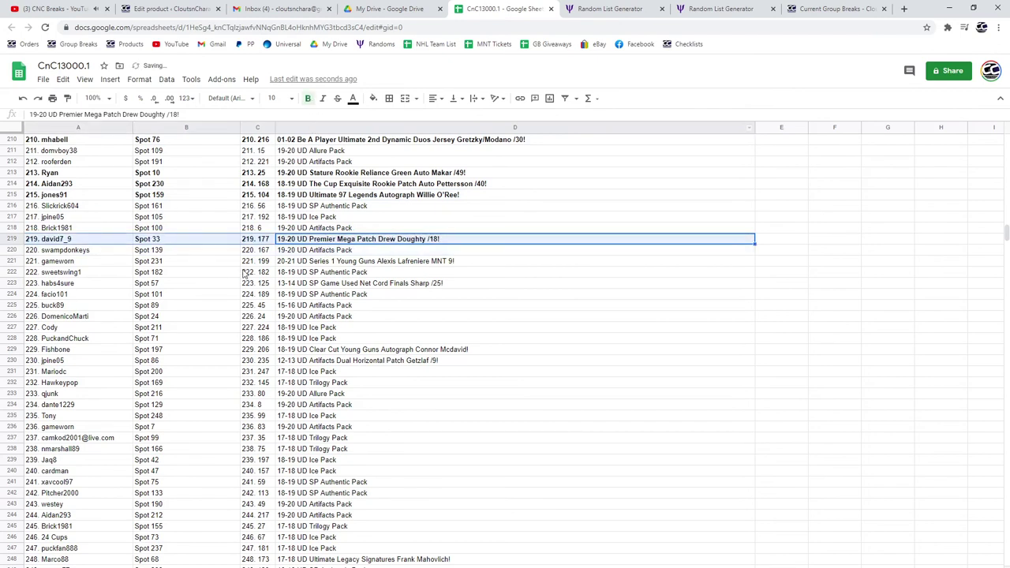
click(377, 260)
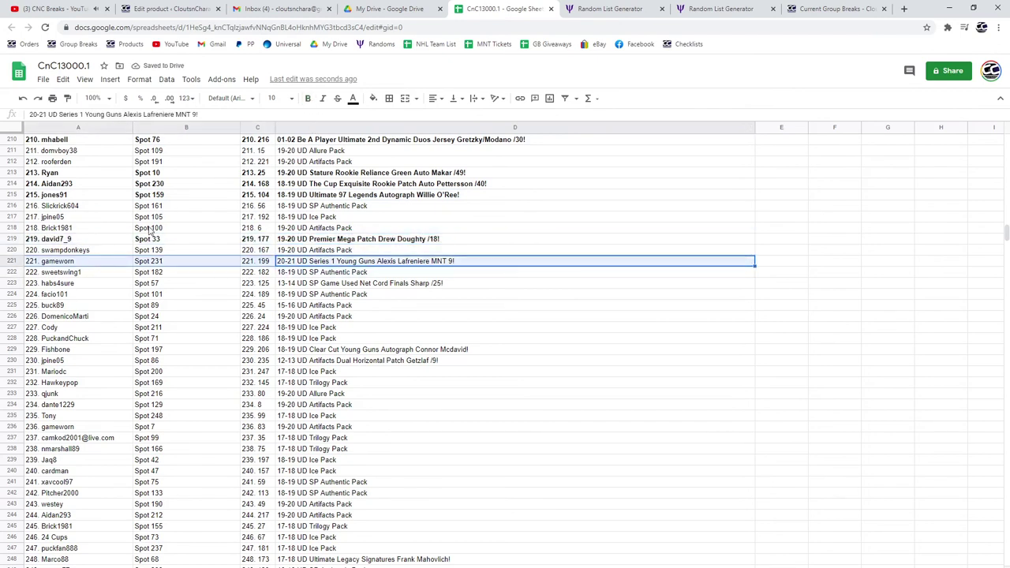
click(308, 101)
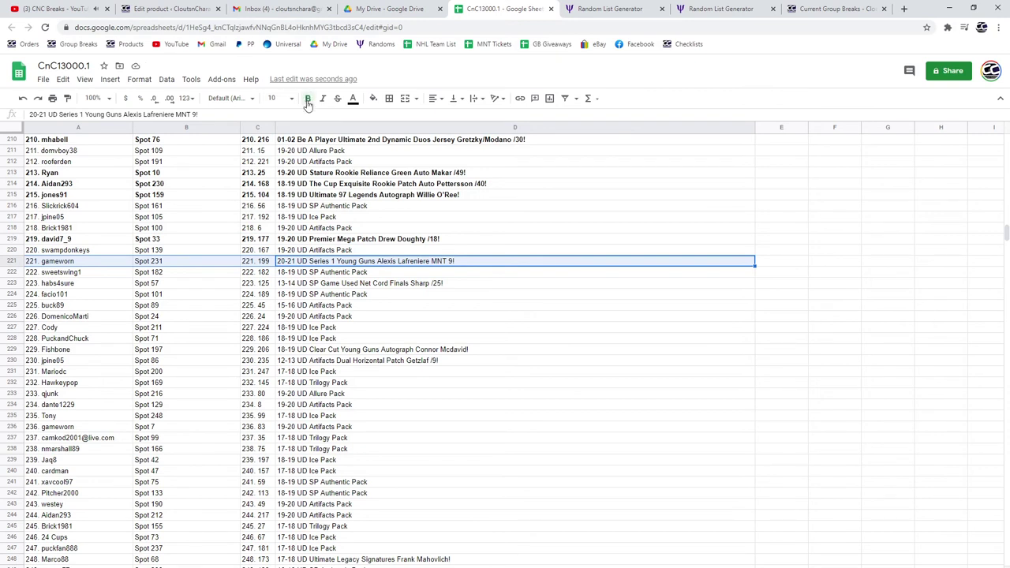
- Bold columns A to D of row 223 (Net Cord Finals Sharp) and row 229 (Clear Cut Young Guns Autograph Connor Mcdavid)
click(411, 286)
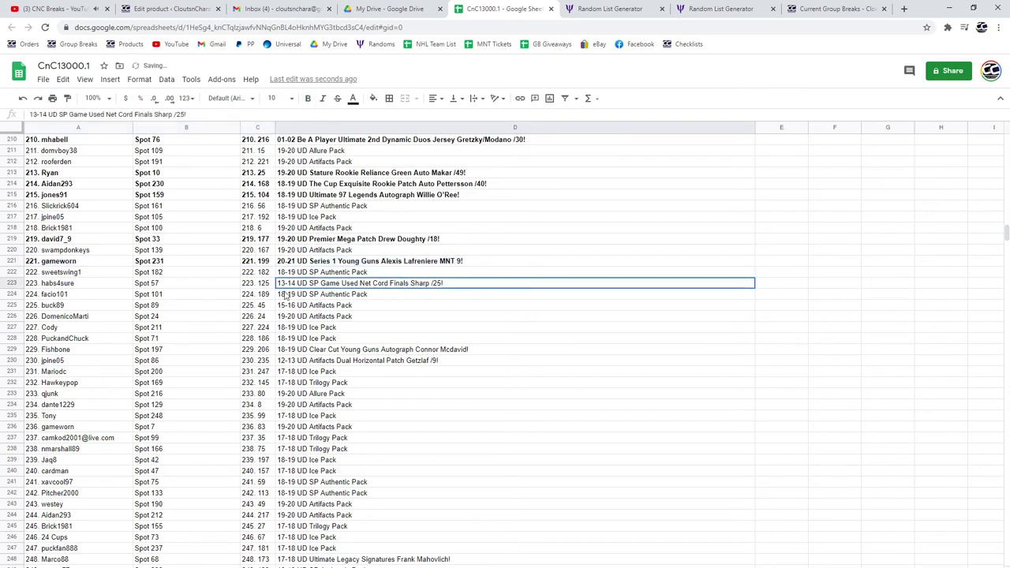
click(306, 100)
scroll(373, 292, down, 2)
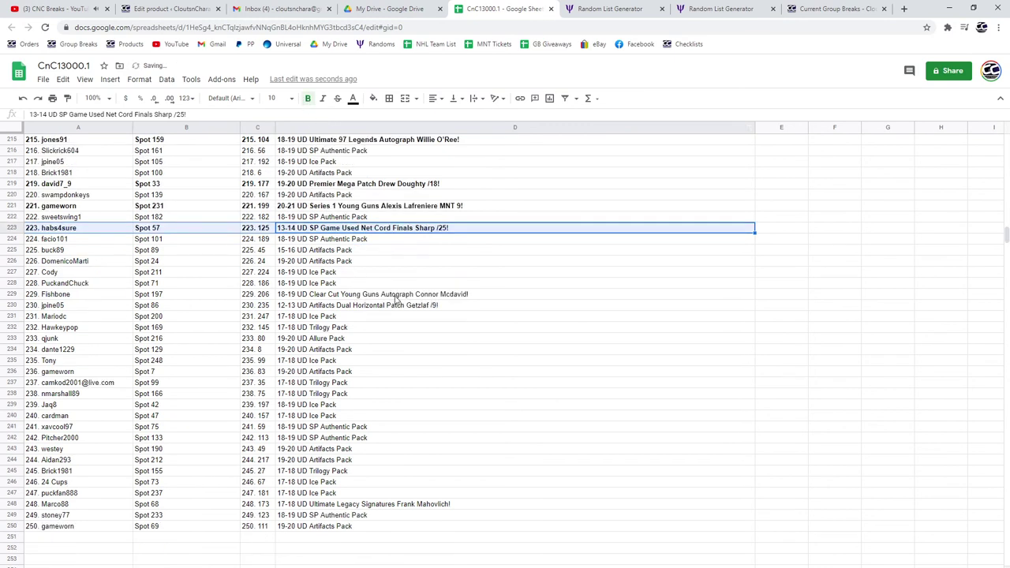
click(396, 297)
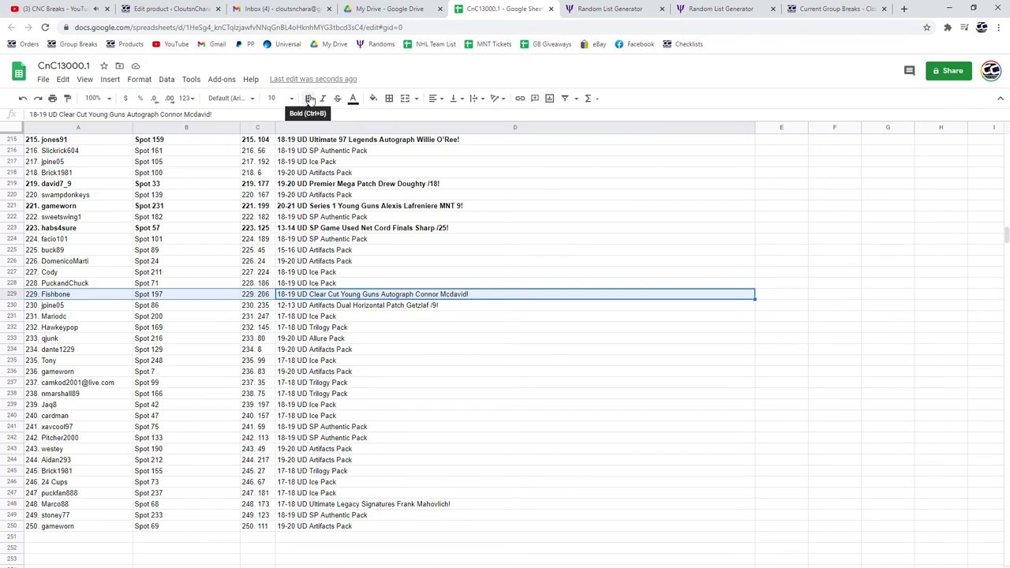
click(310, 99)
- Bold columns A to D of row 230 (Artifacts Dual Horizontal Patch Getzlaf) and row 248 (Ultimate Legacy Signatures Frank Mahovlich)
click(377, 312)
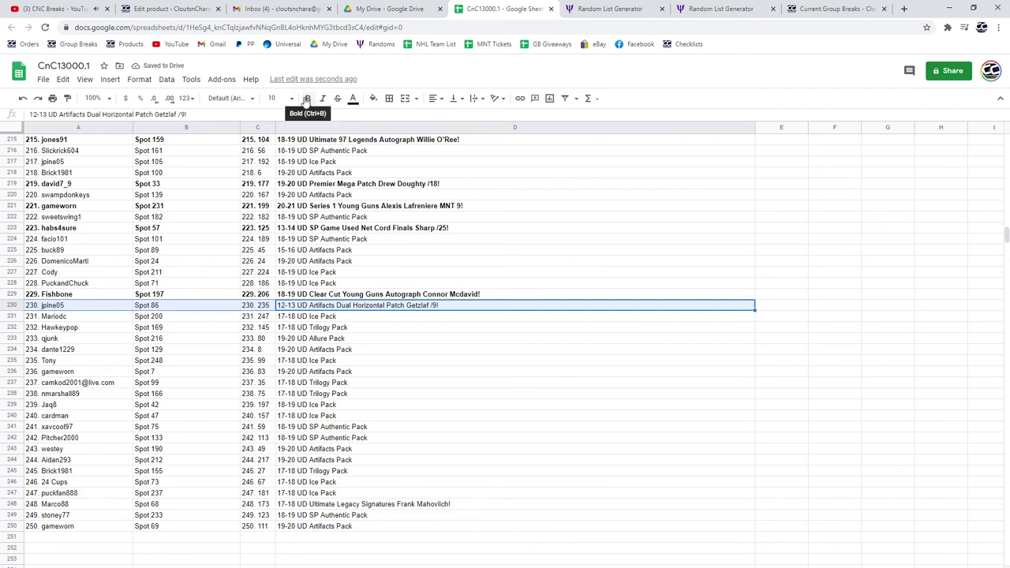
click(307, 100)
click(381, 506)
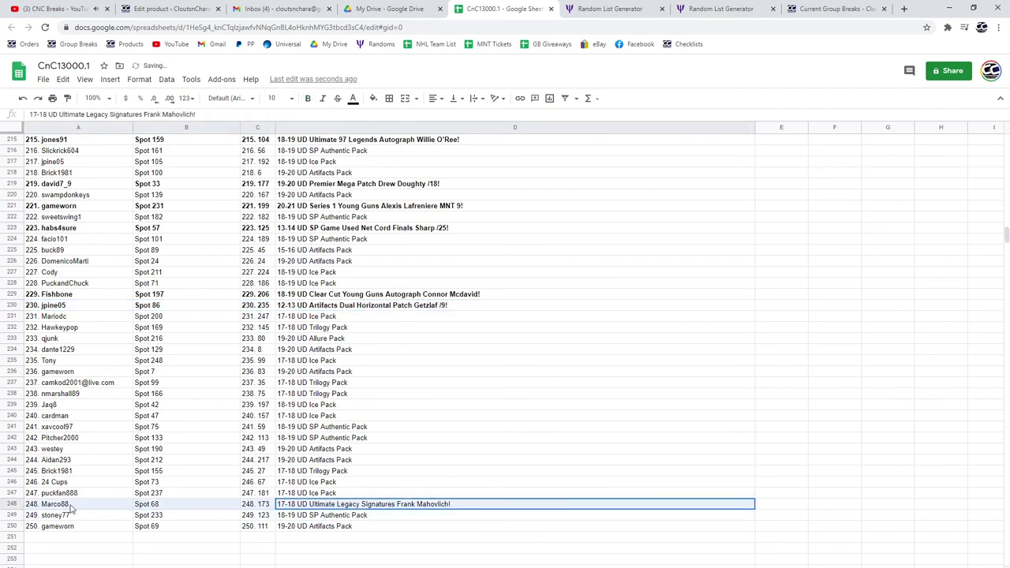
drag(73, 505, 306, 512)
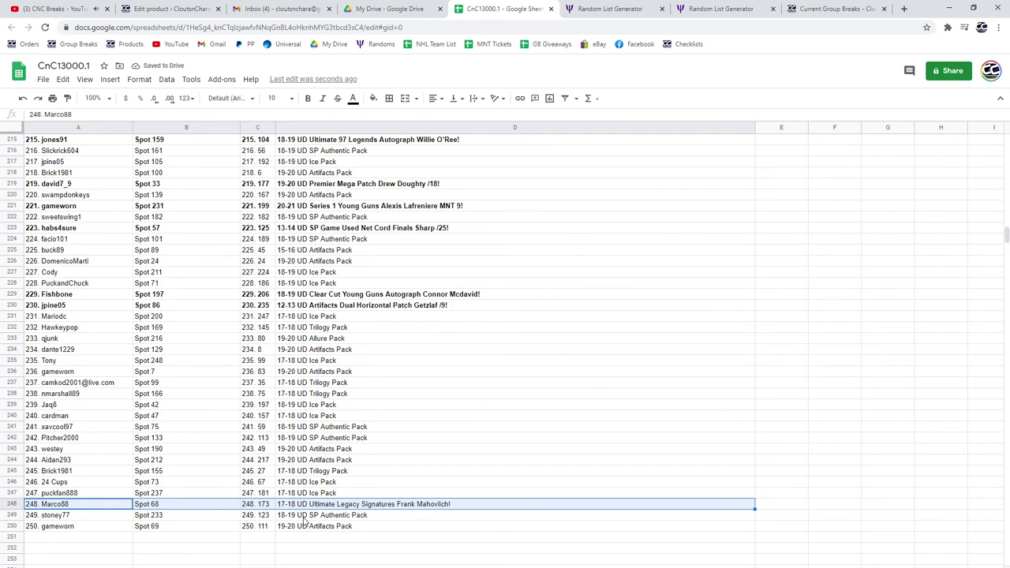
click(308, 99)
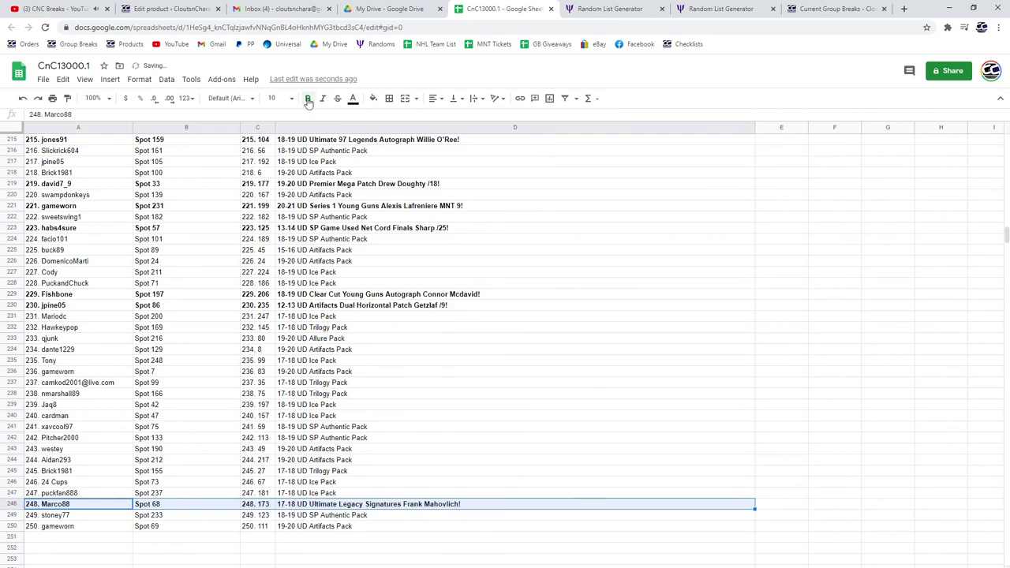
key(alt+Tab)
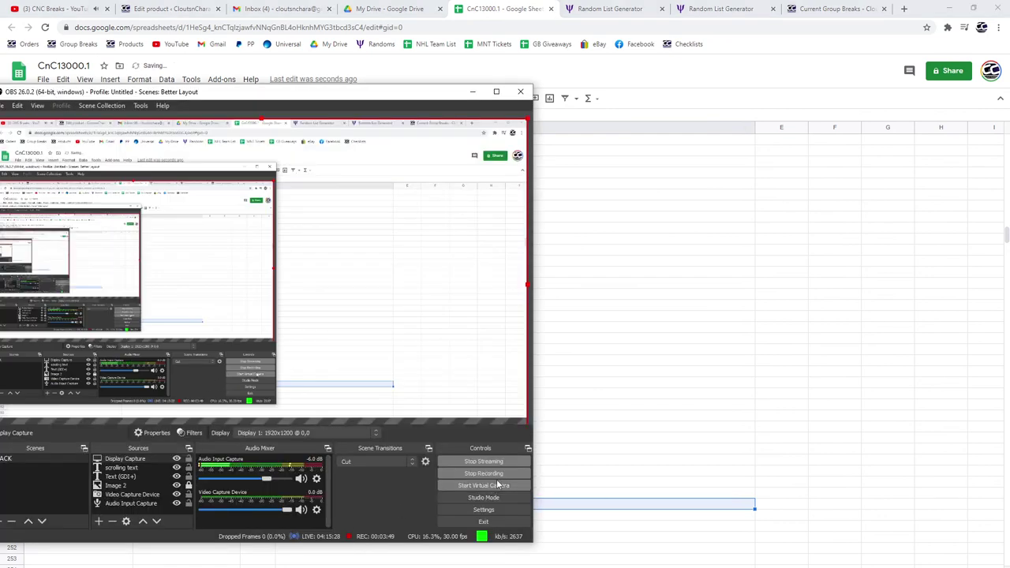